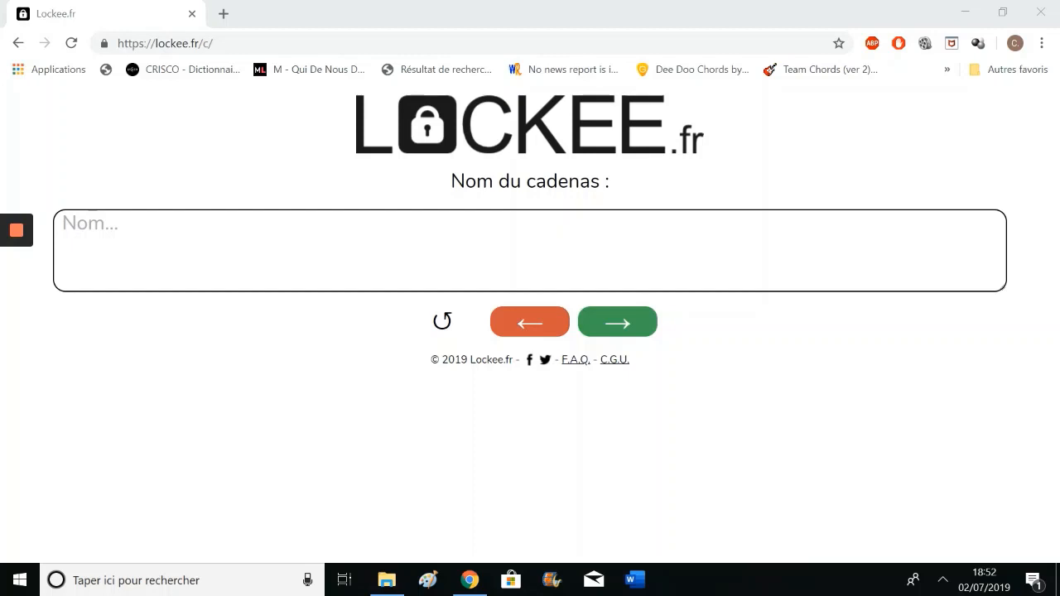
Name the new lock "Tuto" and continue to the choice of lock type
left_click(542, 265)
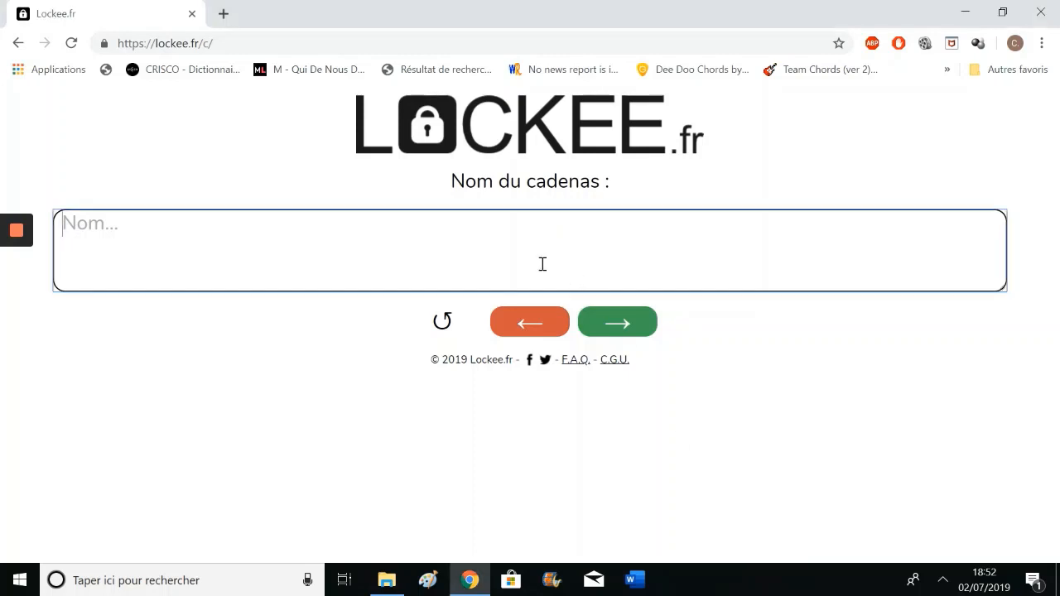
type("Tuto")
left_click(618, 323)
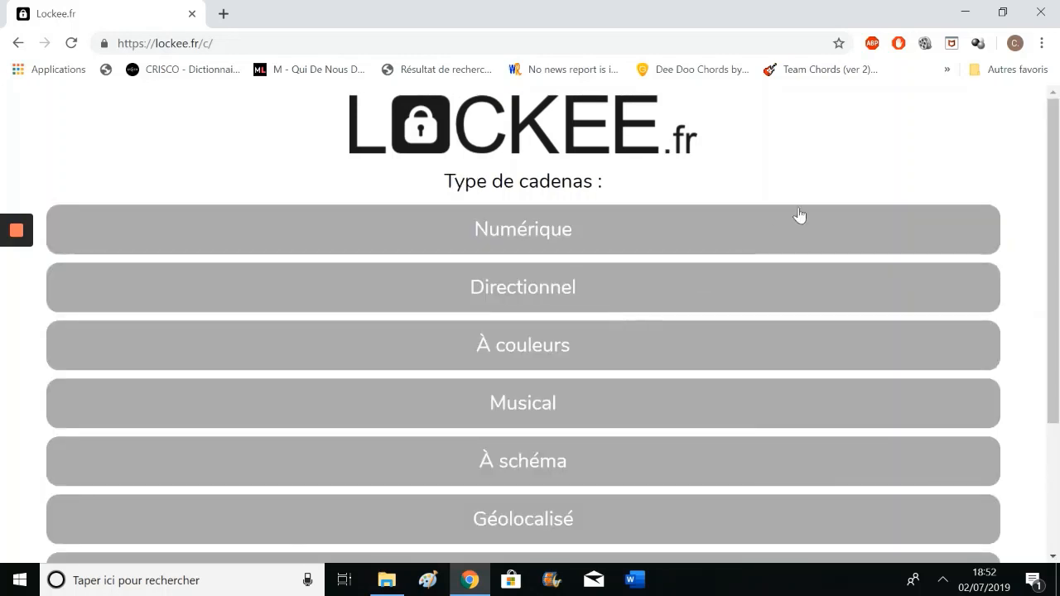
Review the available lock types, preview the code entry screen of the Numérique lock and return to the type list
scroll(1013, 246, "down", 3)
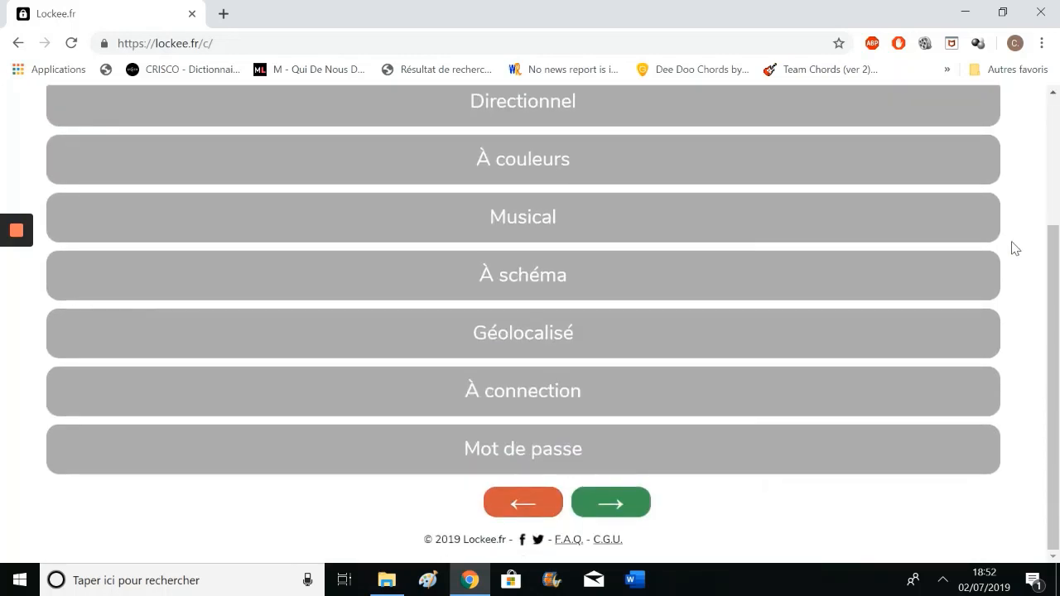
scroll(1013, 246, "up", 2)
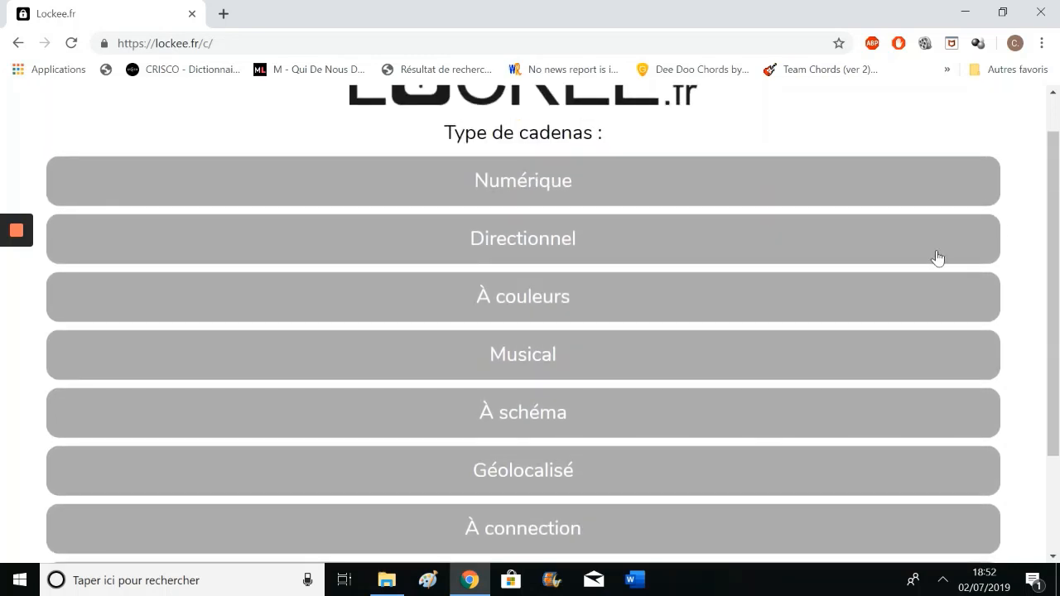
scroll(938, 257, "down", 1)
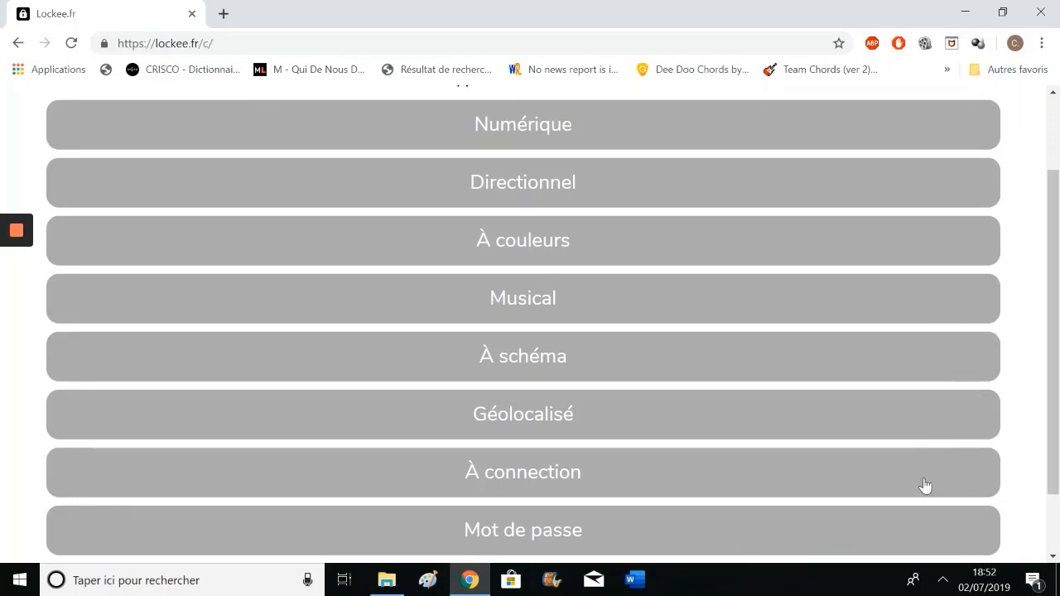
scroll(878, 550, "down", 1)
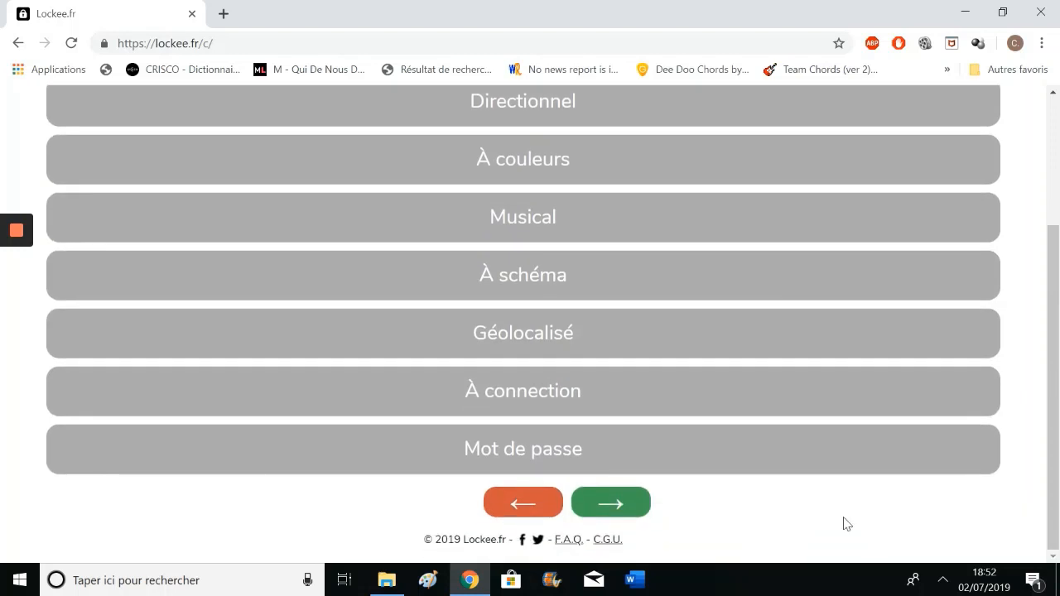
scroll(839, 521, "up", 1)
scroll(838, 517, "up", 2)
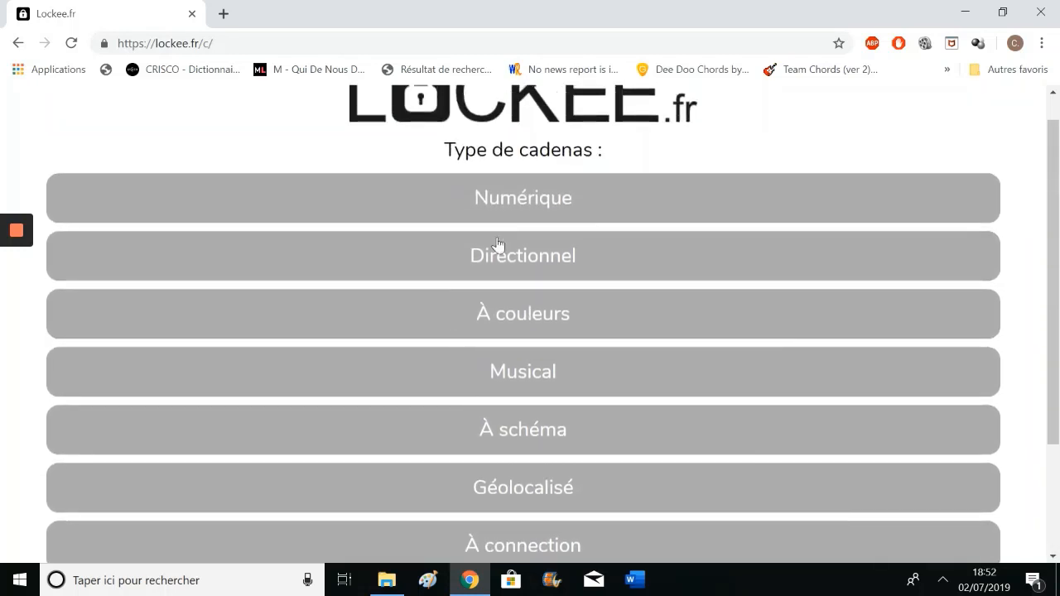
left_click(578, 196)
scroll(578, 195, "down", 3)
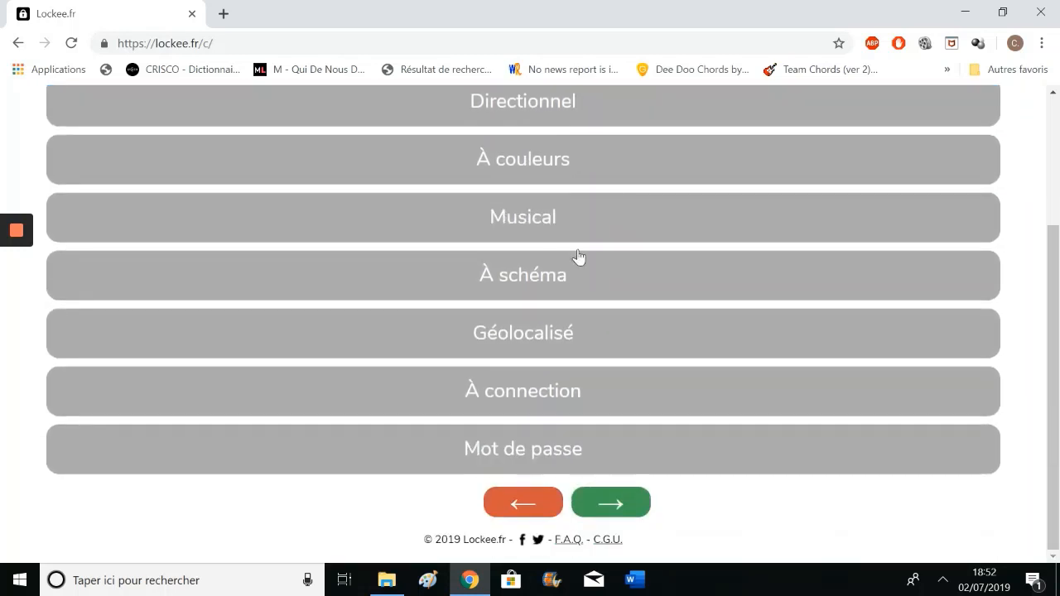
left_click(609, 501)
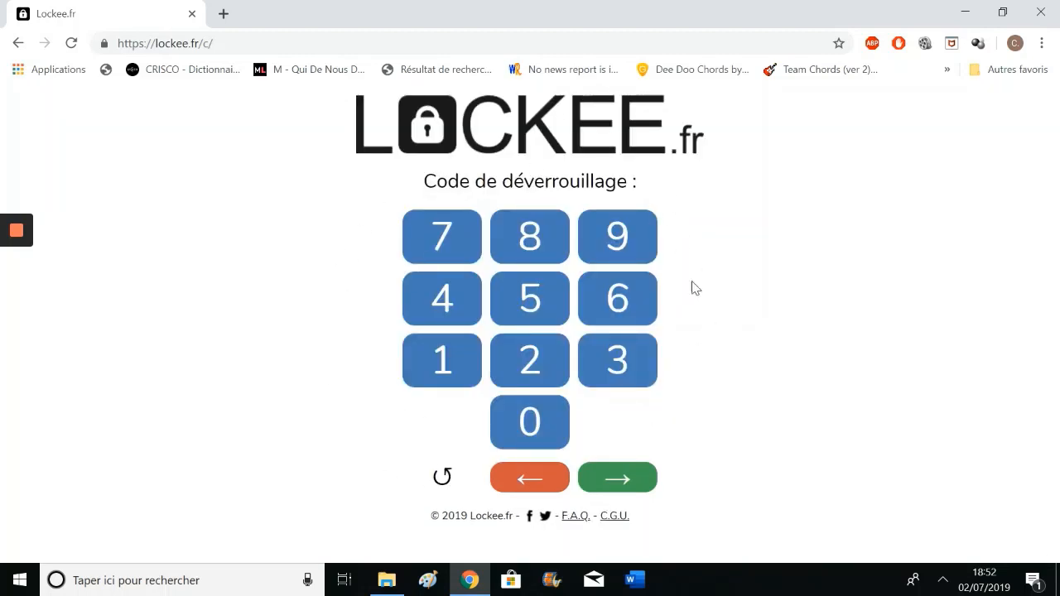
left_click(507, 487)
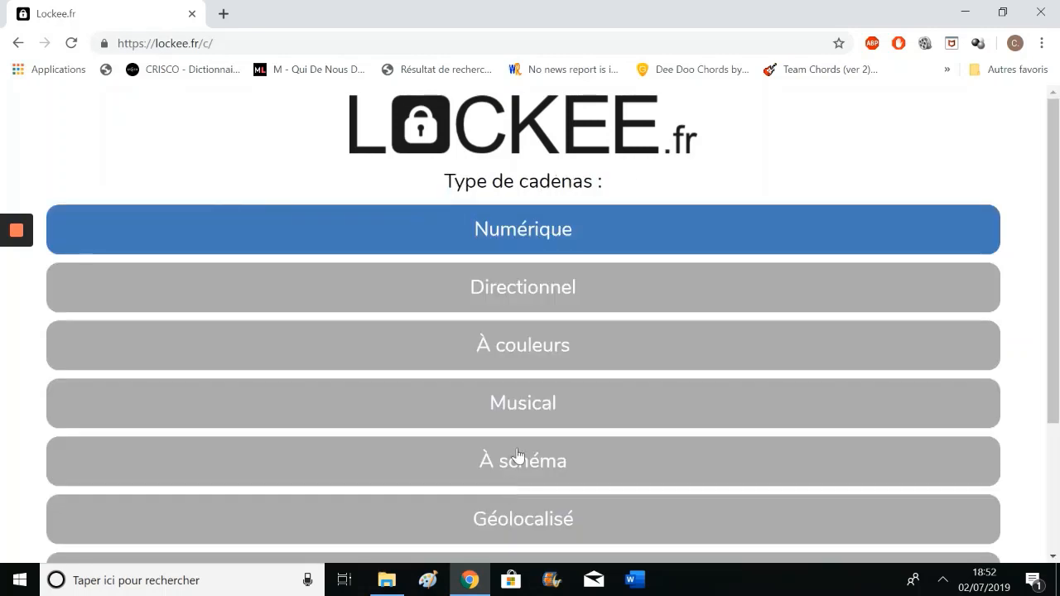
Preview the unlock code screen of the Directionnel lock and return to the type list
left_click(642, 307)
scroll(646, 307, "down", 3)
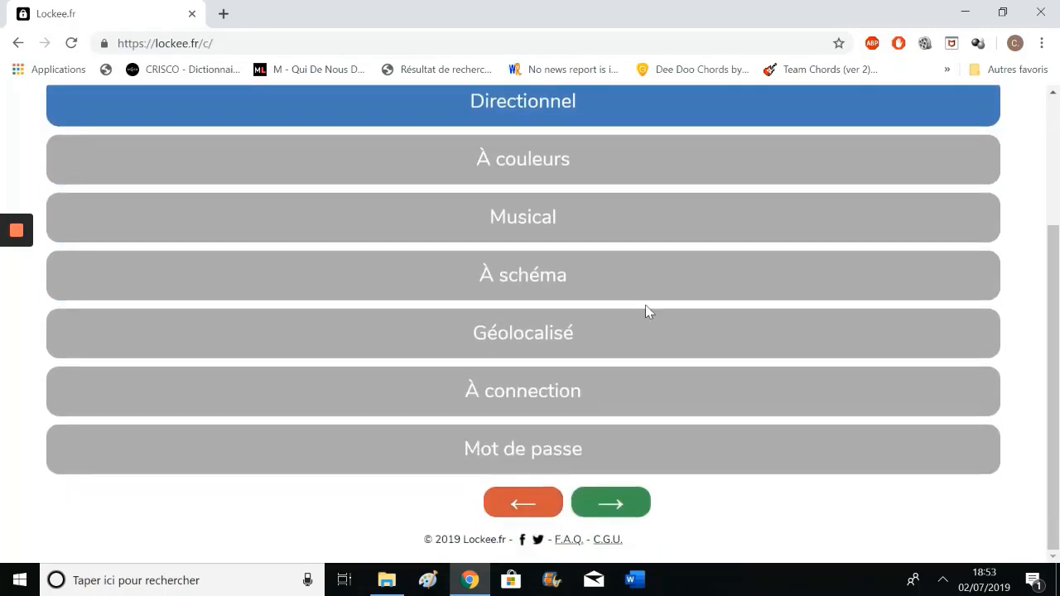
left_click(611, 503)
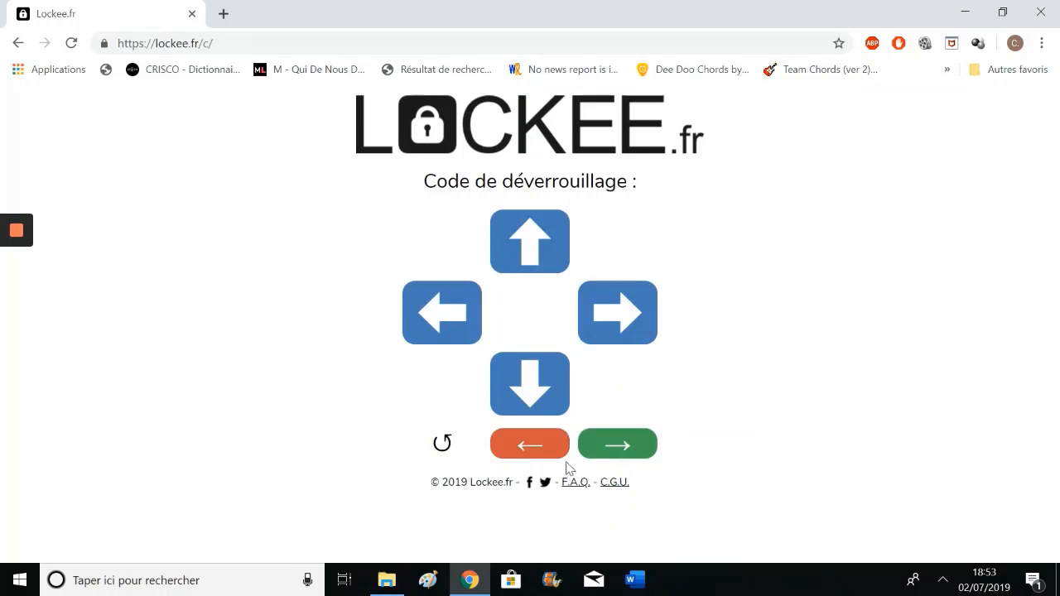
left_click(537, 458)
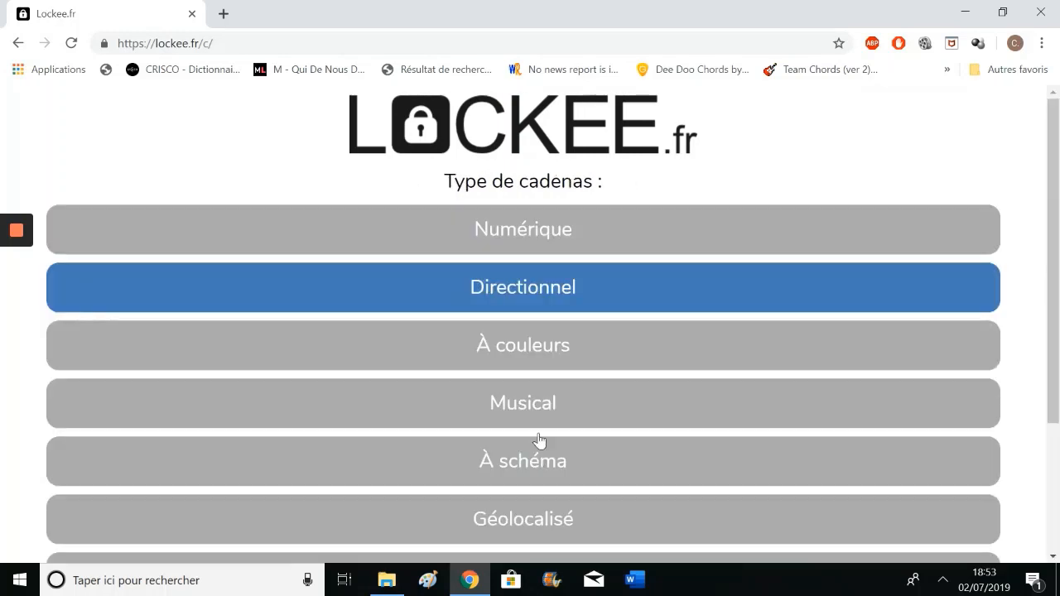
Select the À couleurs lock, try out a four-colour unlock code and return to the type list
left_click(554, 354)
scroll(553, 354, "down", 2)
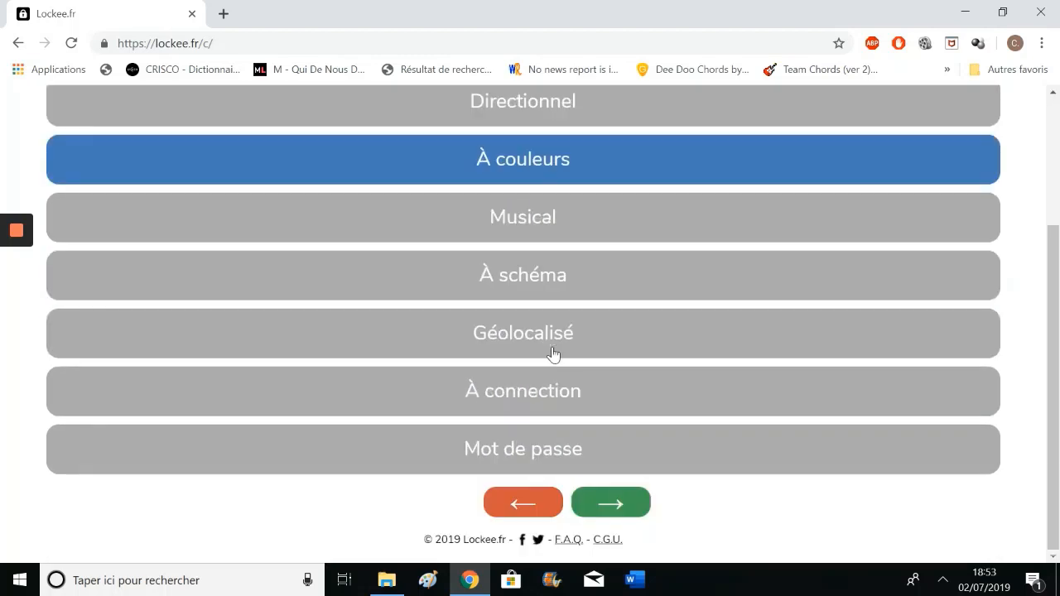
left_click(610, 504)
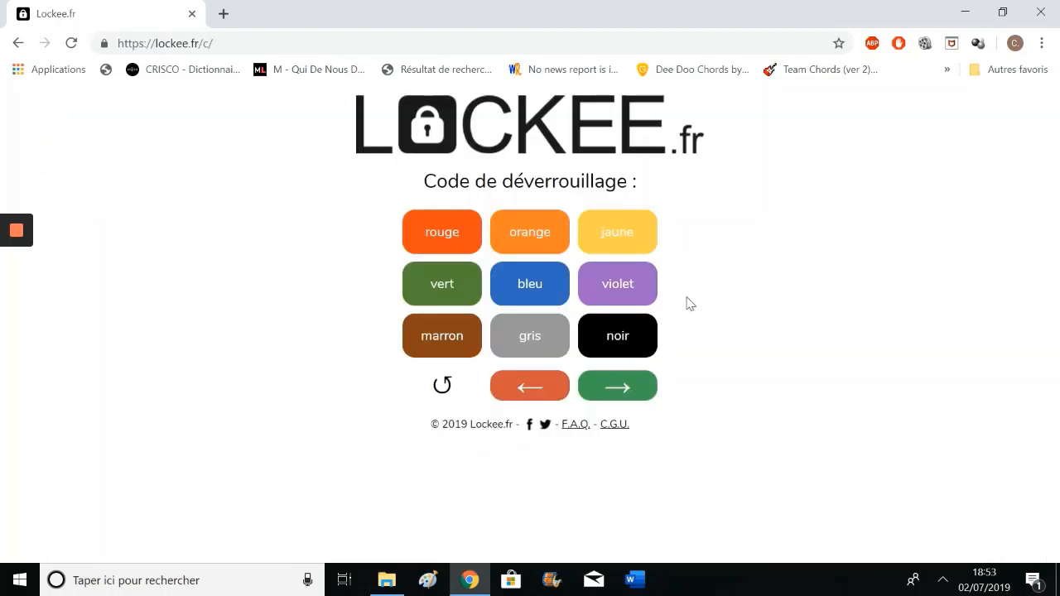
left_click(525, 287)
left_click(620, 233)
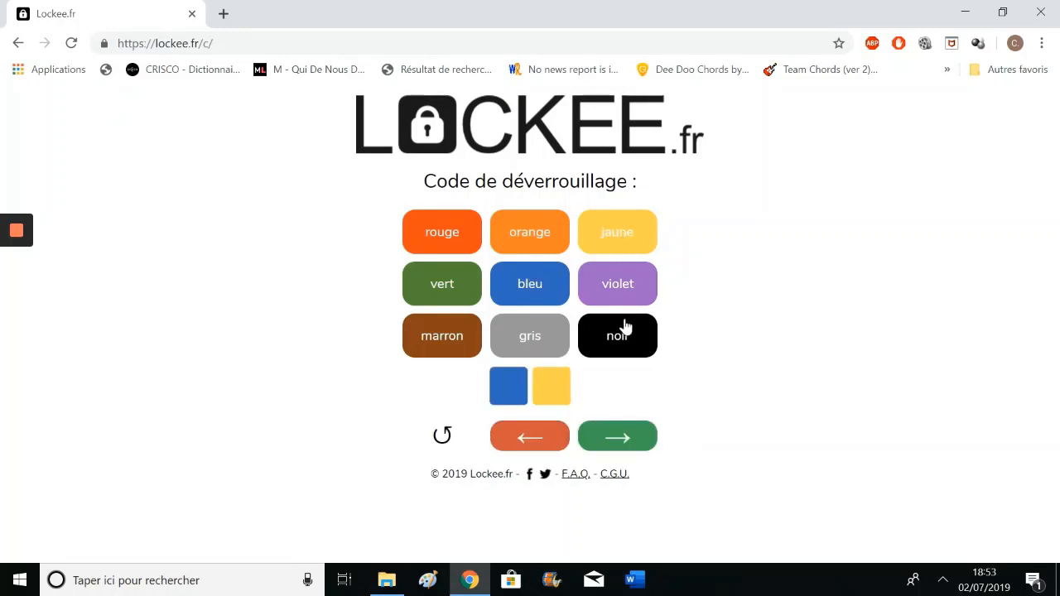
left_click(625, 329)
left_click(463, 286)
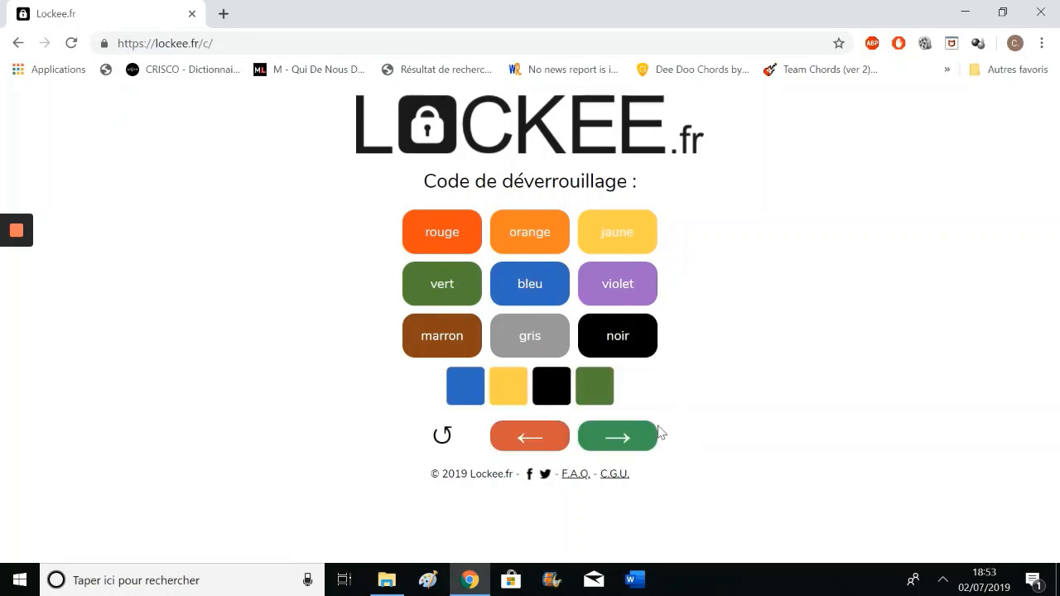
left_click(530, 445)
Select the Musical lock, enter and play back a piano note unlock sequence, and return to the type list
scroll(531, 447, "down", 2)
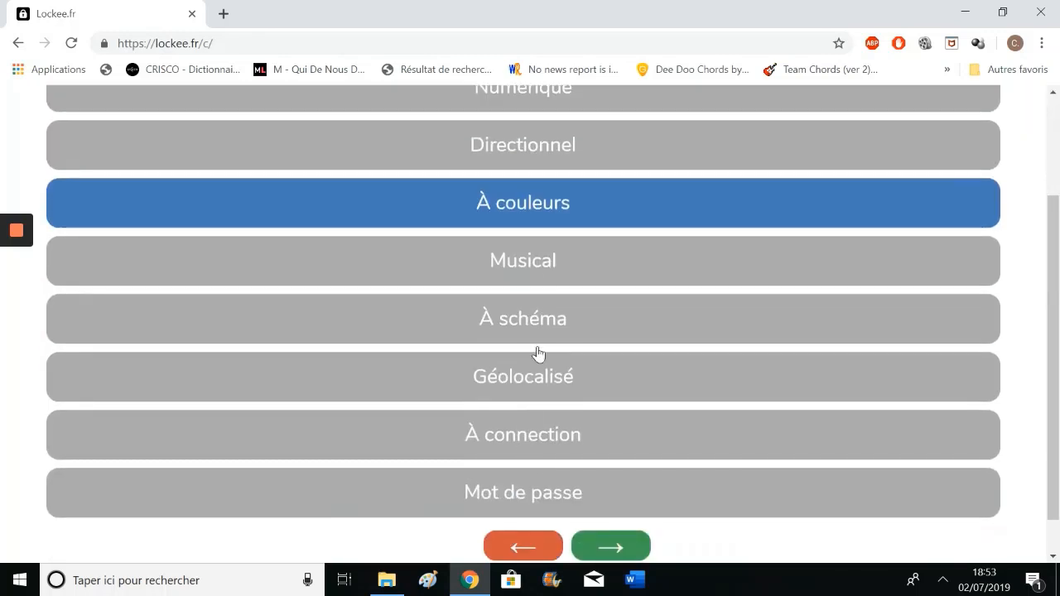
left_click(538, 278)
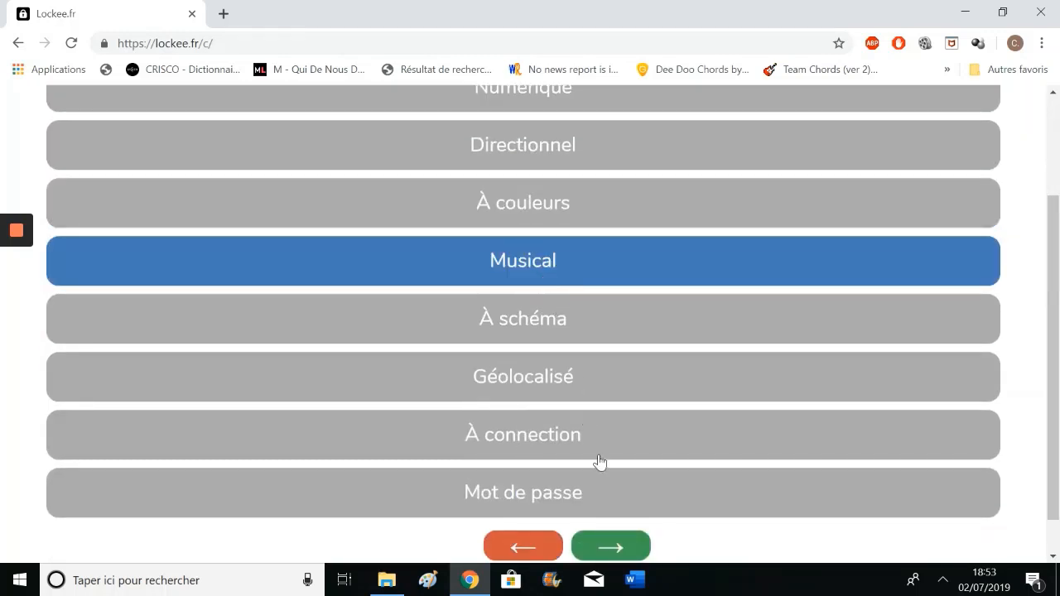
left_click(618, 544)
left_click(570, 356)
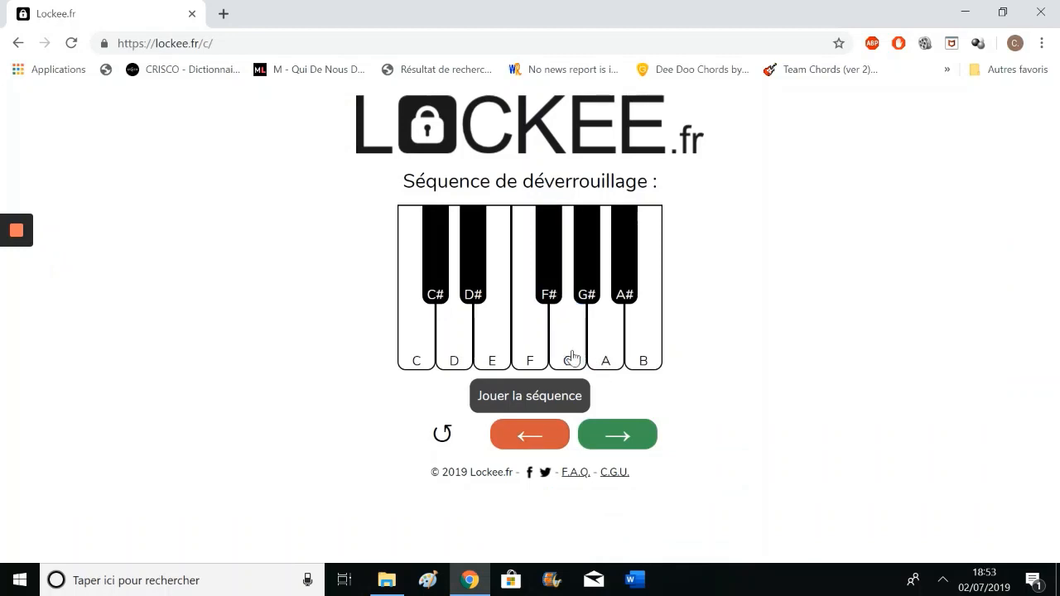
left_click(570, 356)
left_click(606, 356)
left_click(640, 361)
left_click(640, 362)
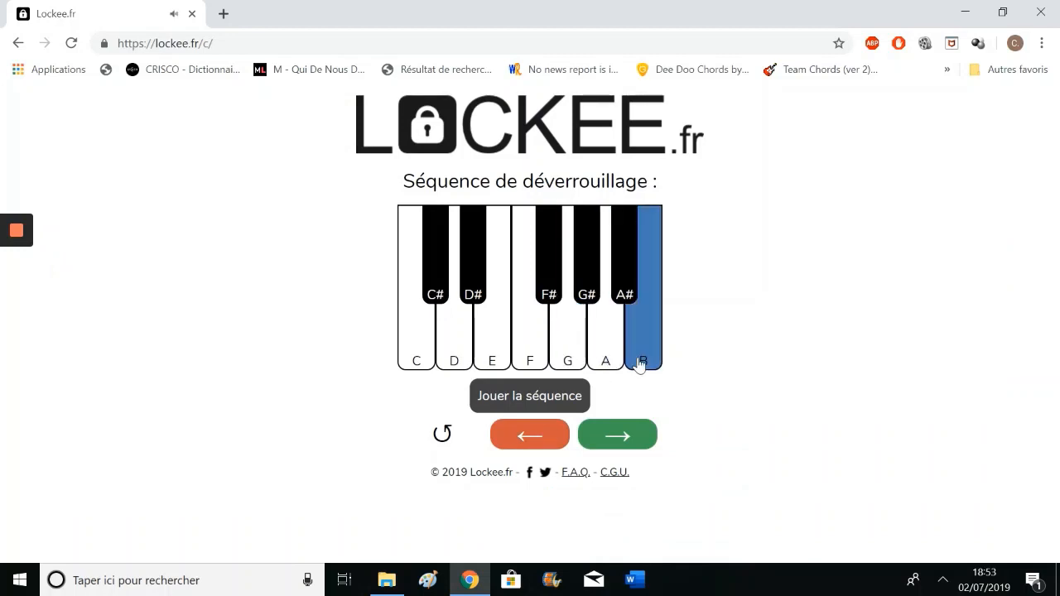
left_click(605, 361)
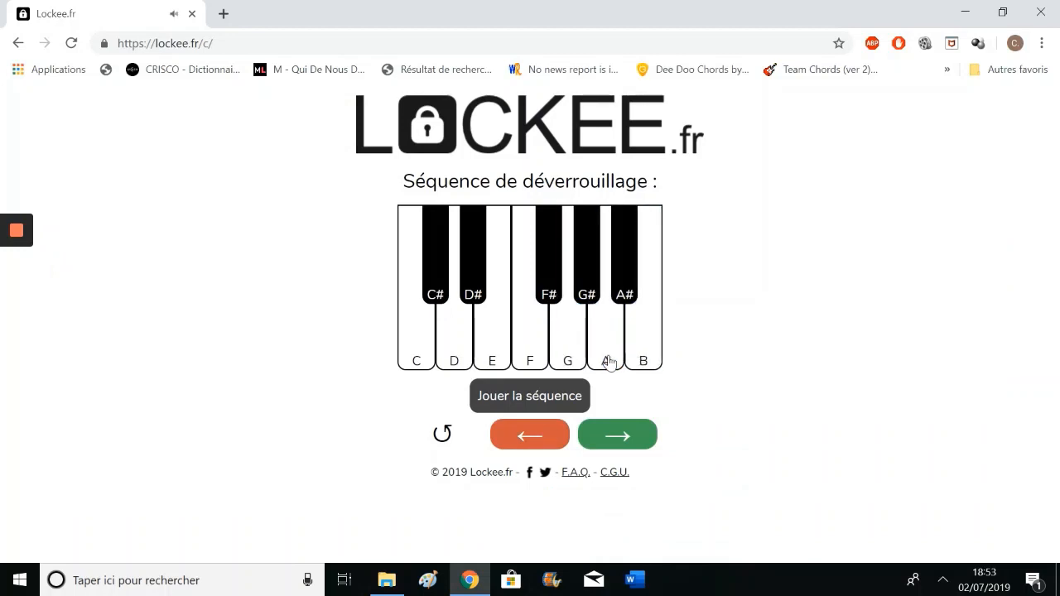
left_click(571, 401)
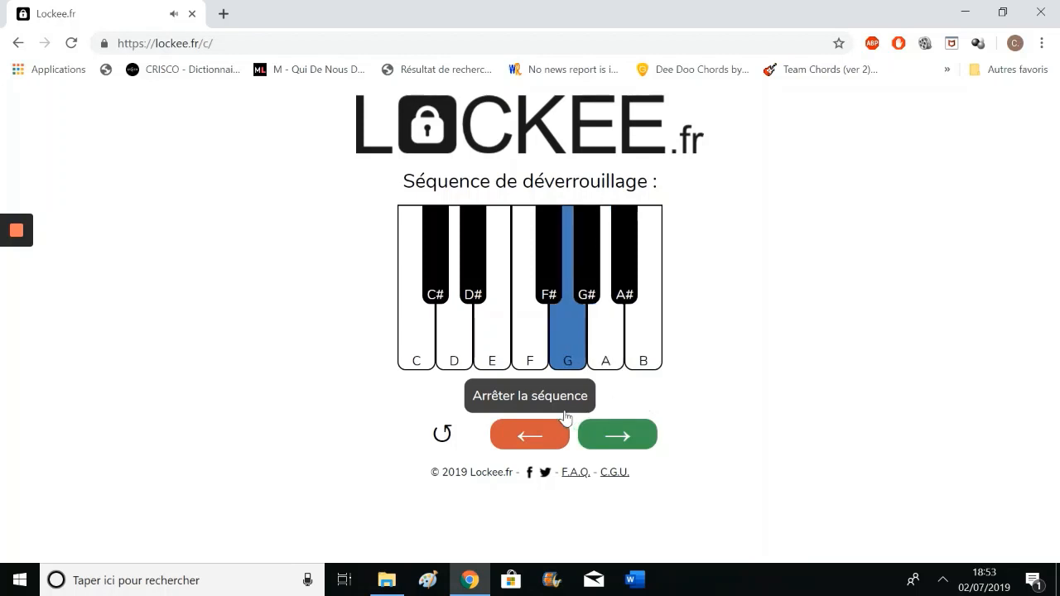
left_click(545, 445)
Select the À schéma lock, draw an unlock pattern across the dot grid and return to the type list
scroll(611, 442, "down", 2)
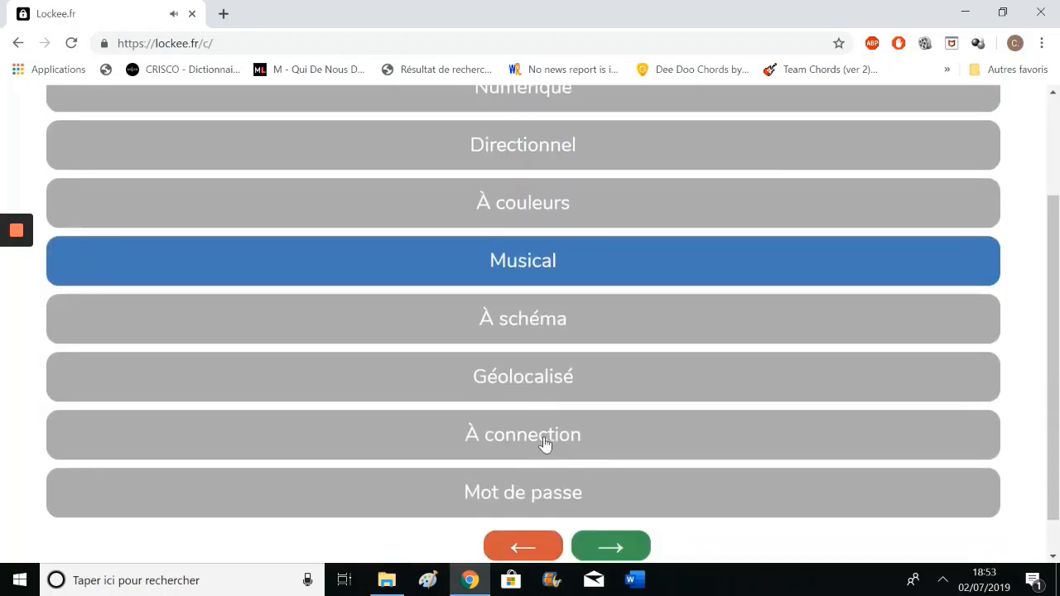
left_click(555, 338)
left_click(617, 545)
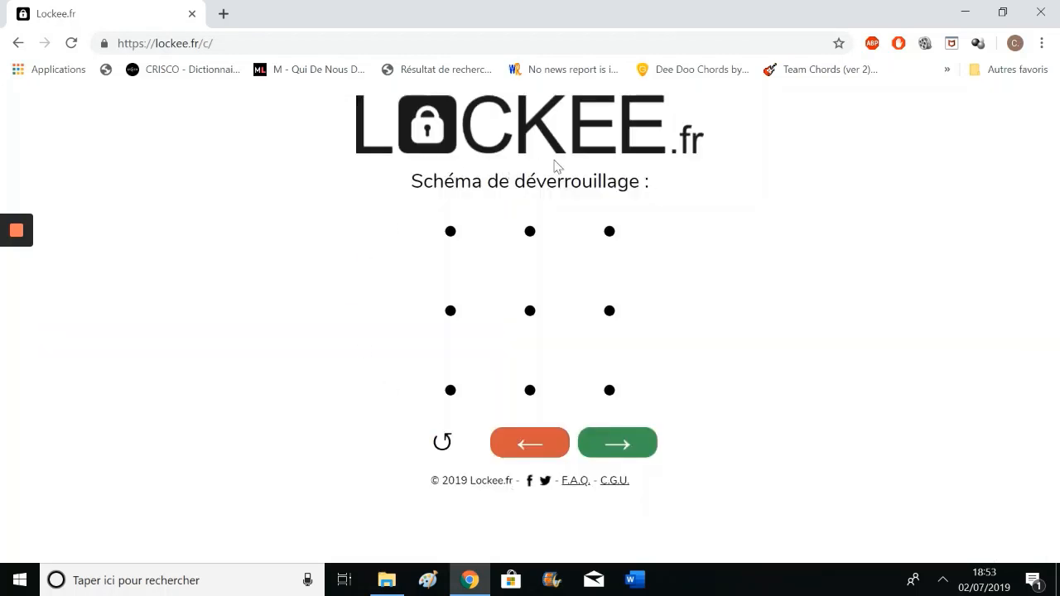
mouse_move(608, 241)
left_mouse_down()
mouse_move(456, 305)
mouse_move(521, 367)
mouse_move(523, 249)
mouse_move(594, 305)
mouse_move(454, 365)
mouse_move(414, 400)
mouse_move(435, 400)
left_mouse_up()
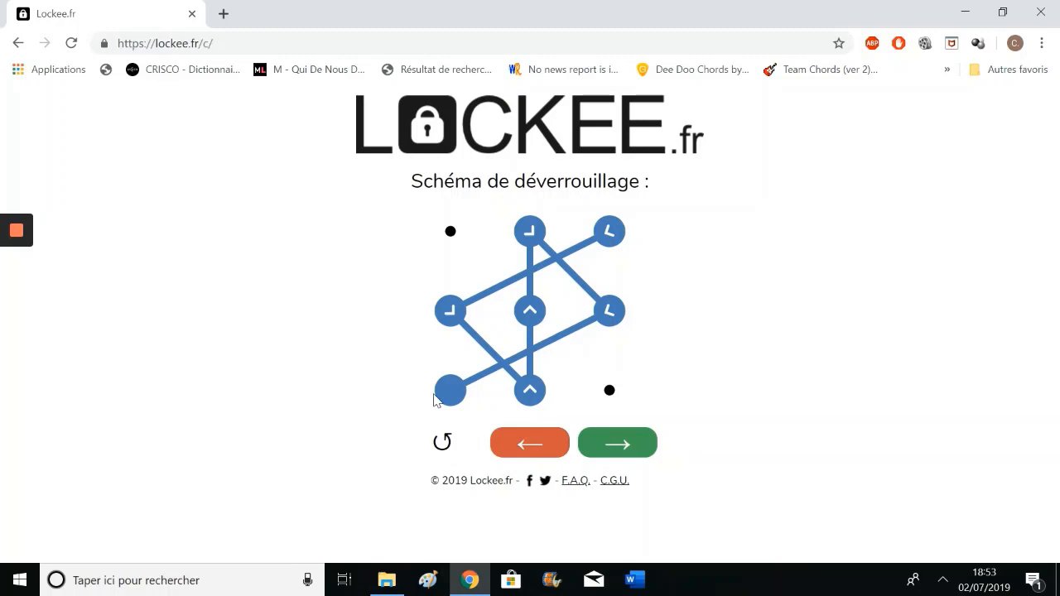
left_click(561, 443)
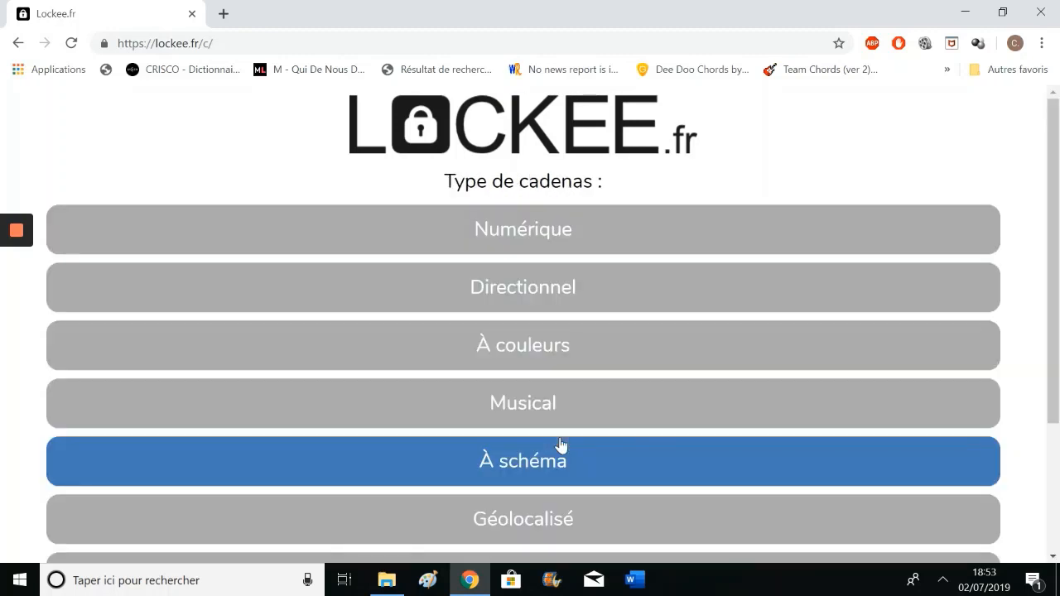
Preview the unlock position screen of the Géolocalisé lock and return to the type list
scroll(561, 445, "down", 2)
left_click(559, 357)
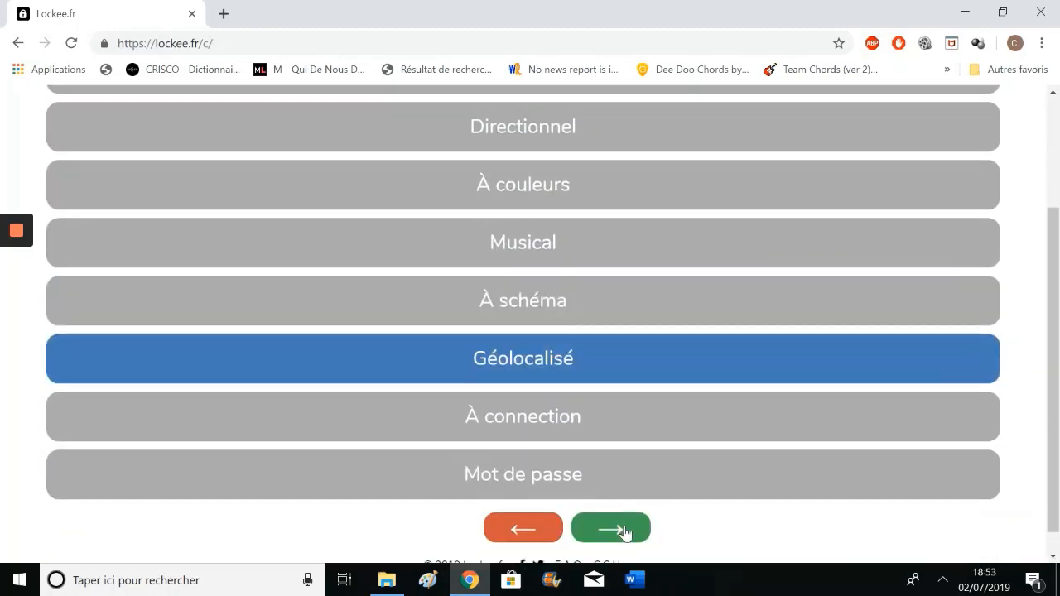
left_click(621, 529)
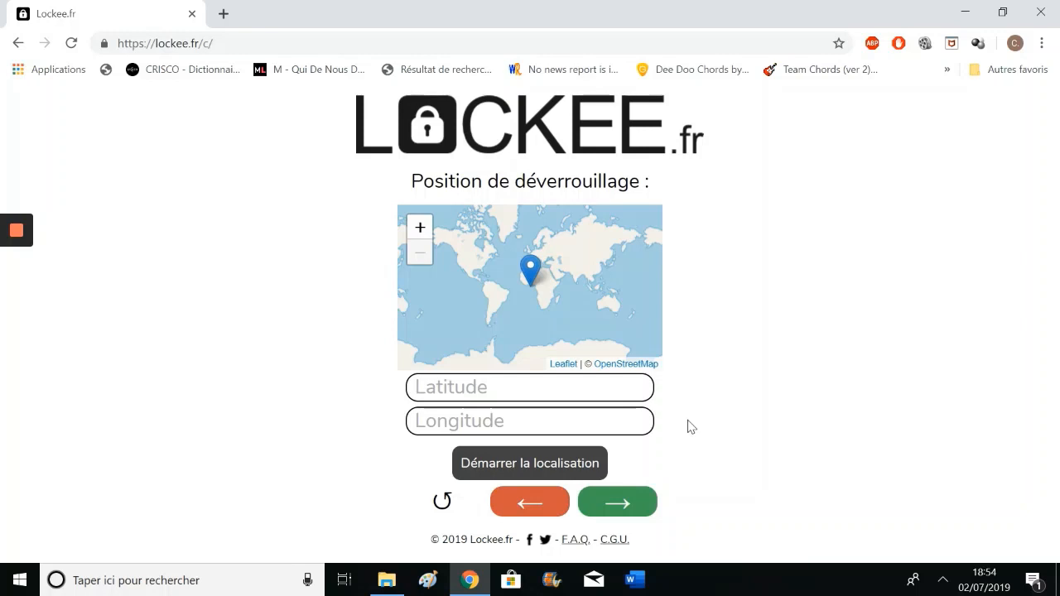
left_click(523, 511)
Preview the identifier and password screen of the À connection lock and return to the type list
scroll(524, 508, "down", 3)
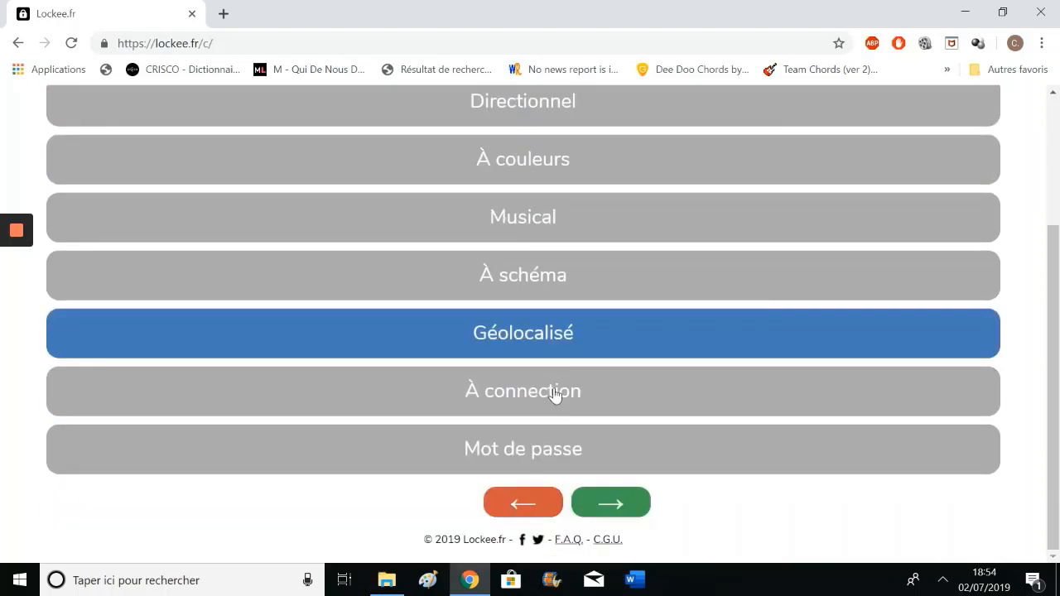
left_click(555, 395)
left_click(617, 505)
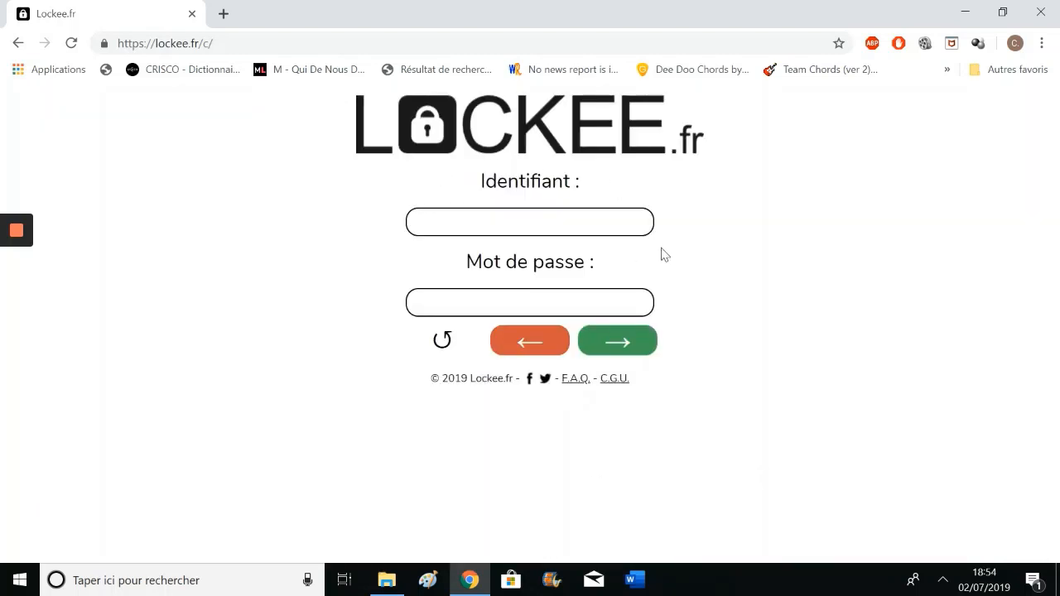
left_click(533, 342)
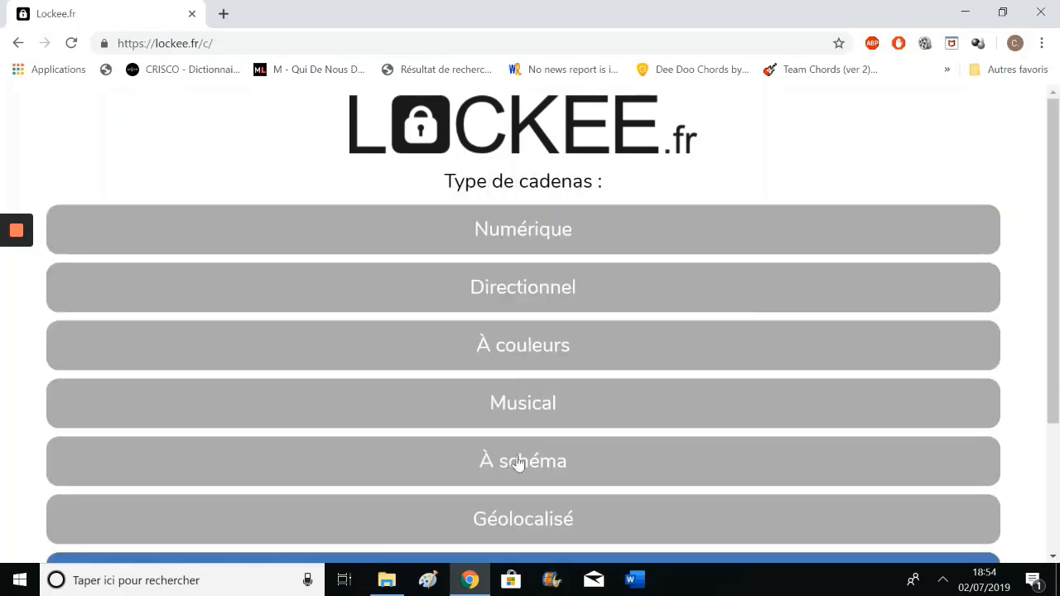
Preview the password entry screen of the Mot de passe lock and return to the type list
scroll(518, 463, "down", 3)
left_click(485, 487)
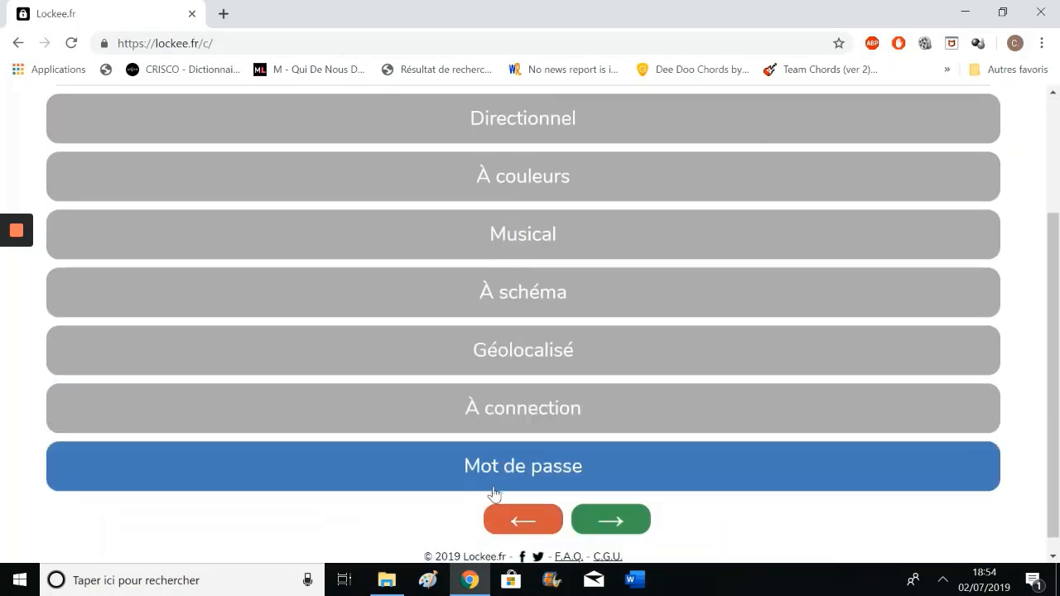
left_click(613, 522)
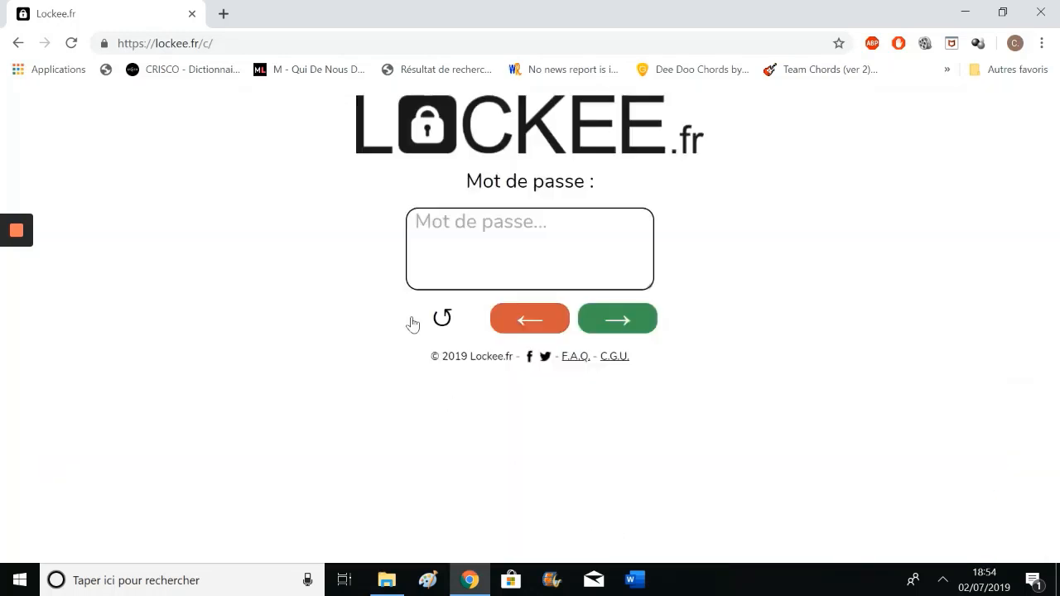
left_click(537, 317)
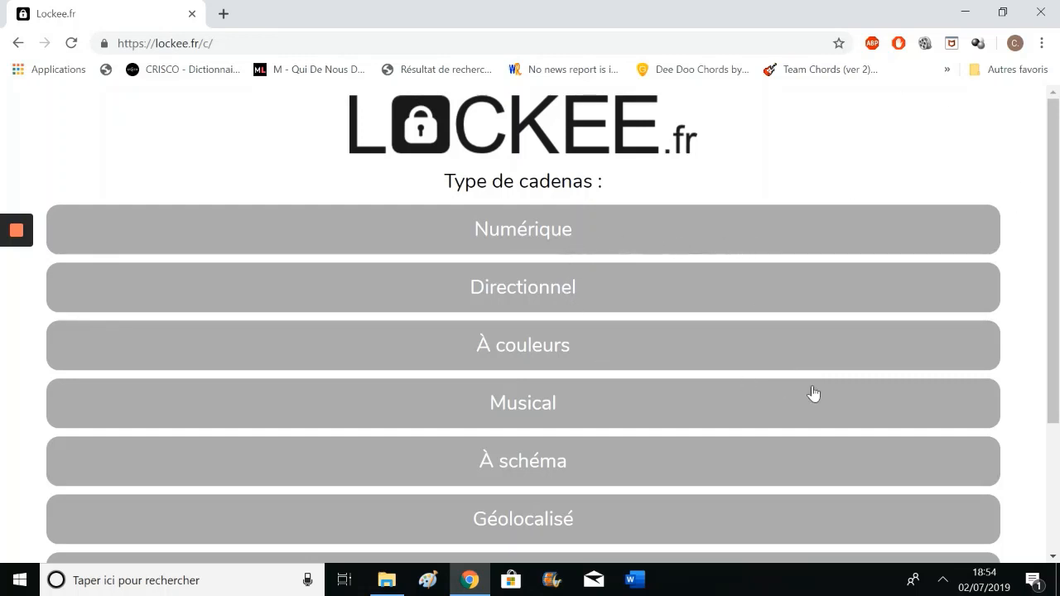
Choose the Musical lock type and set its unlock sequence to the notes G, G, A, B
scroll(982, 427, "down", 1)
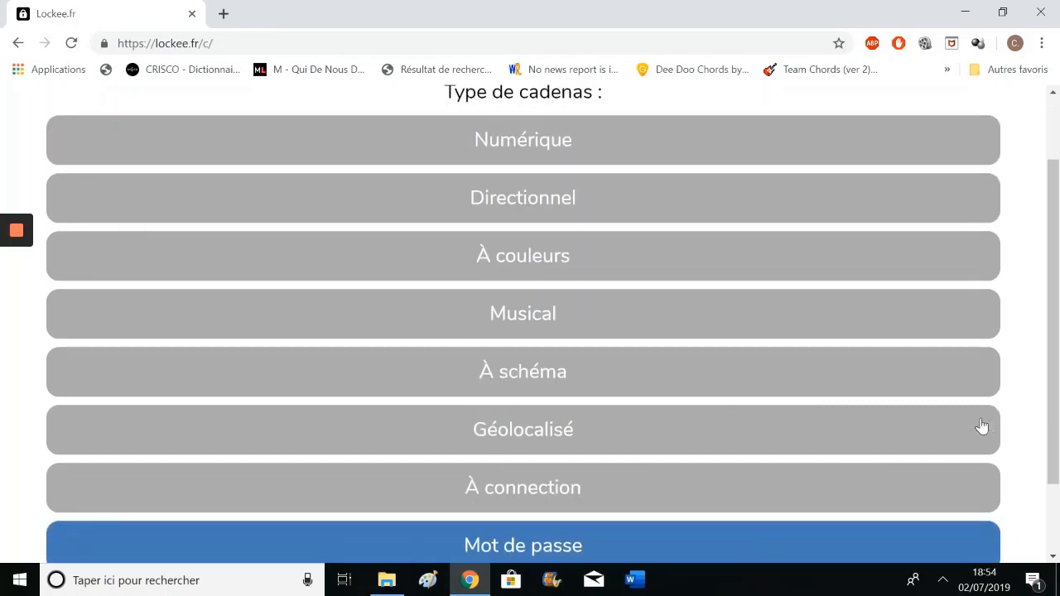
left_click(720, 313)
scroll(679, 381, "down", 1)
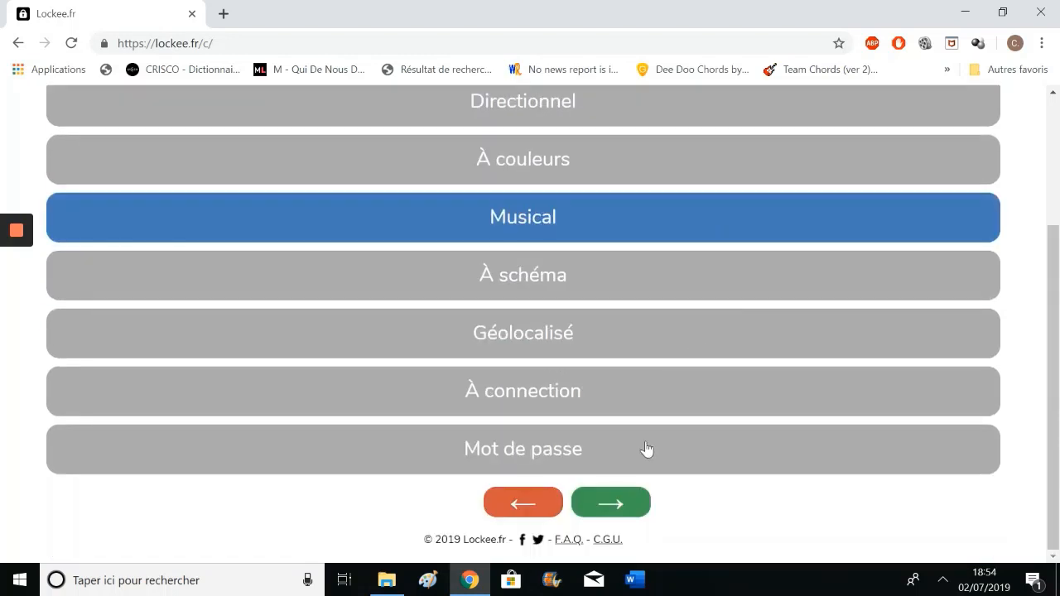
left_click(613, 501)
left_click(573, 352)
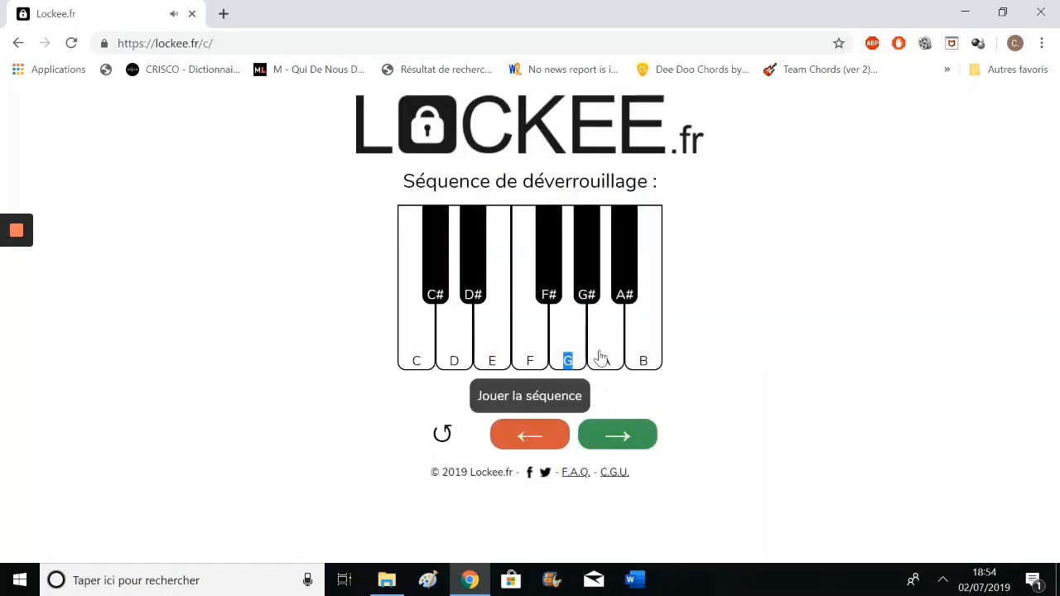
left_click(607, 356)
left_click(609, 435)
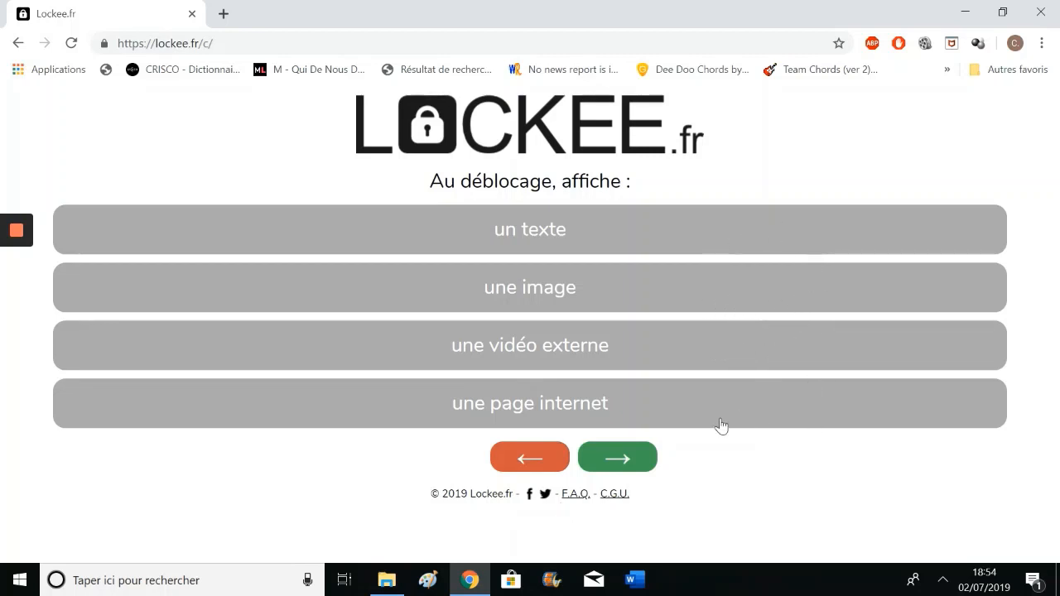
Set the lock to show a text on unlocking, enter "Bravo!" as the text and save the lock
left_click(611, 239)
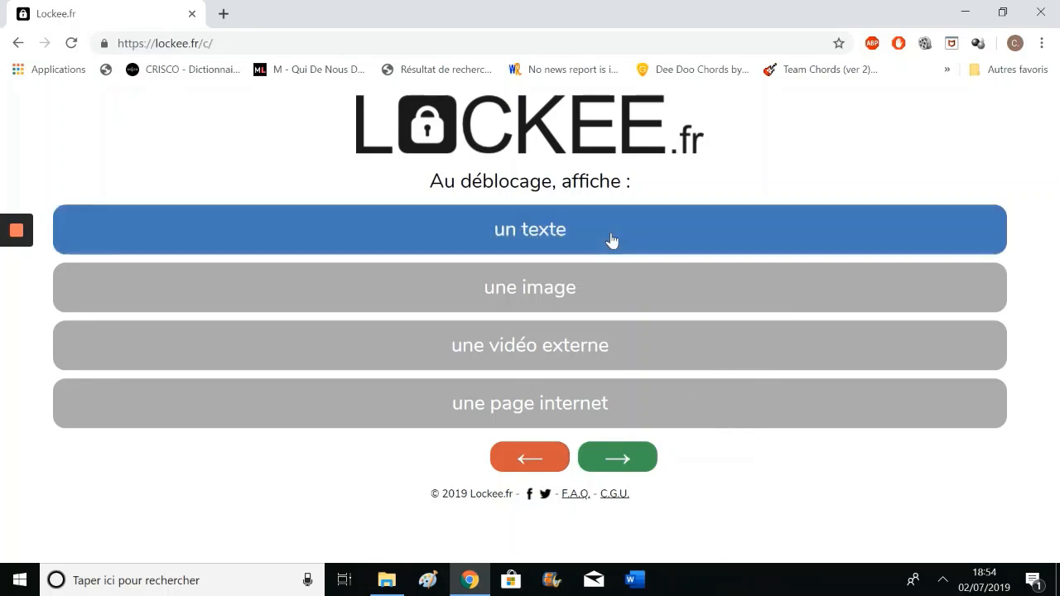
left_click(605, 469)
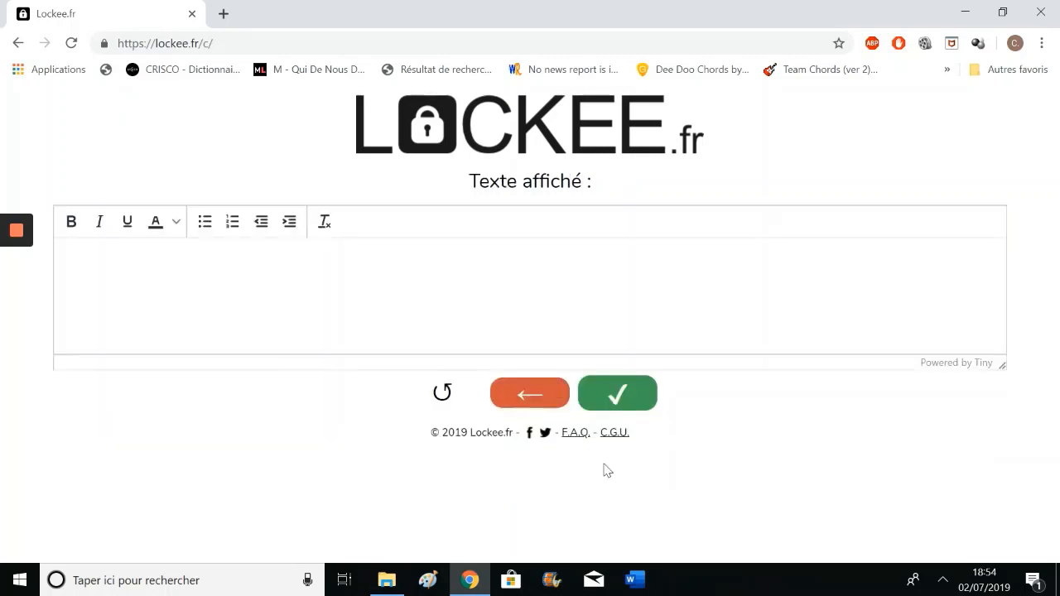
left_click(481, 330)
type("Bravo!")
left_click(620, 396)
Examine the Tuto lock's link, QR code, iFrame code and summary
scroll(521, 334, "down", 1)
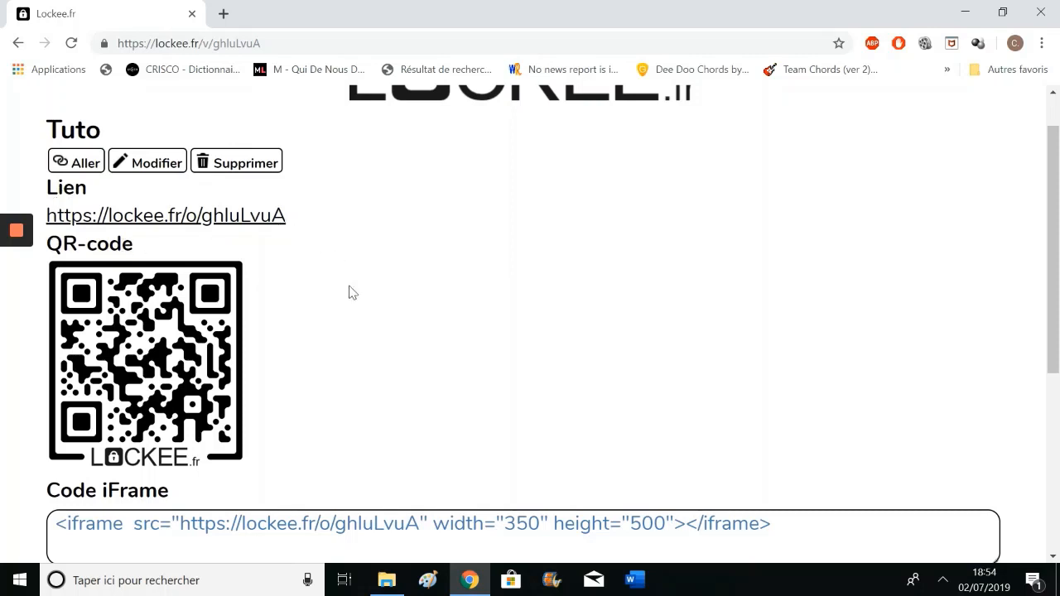
scroll(350, 294, "down", 1)
scroll(351, 355, "down", 3)
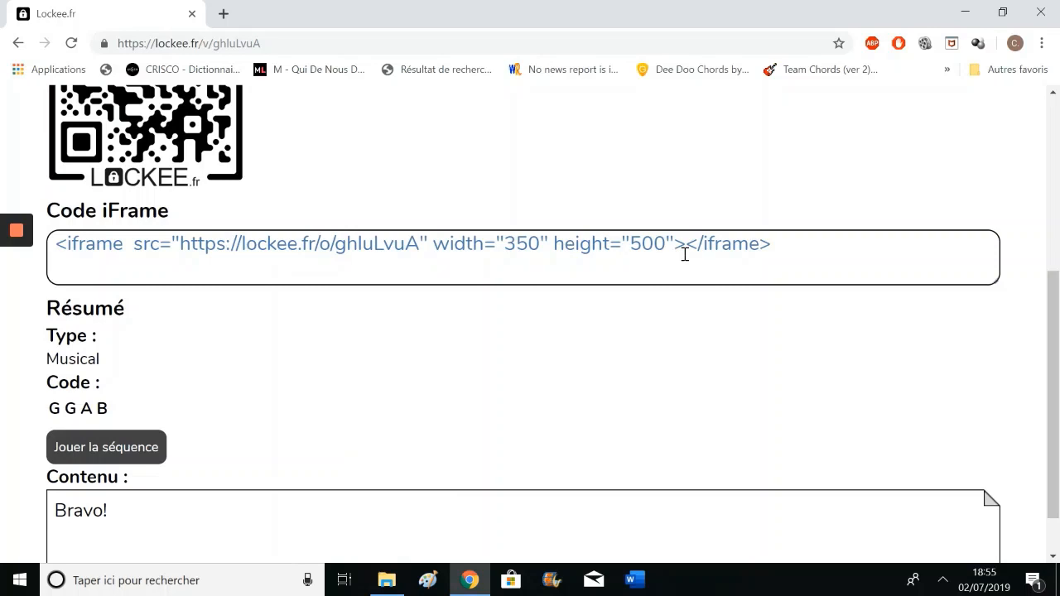
scroll(694, 346, "down", 1)
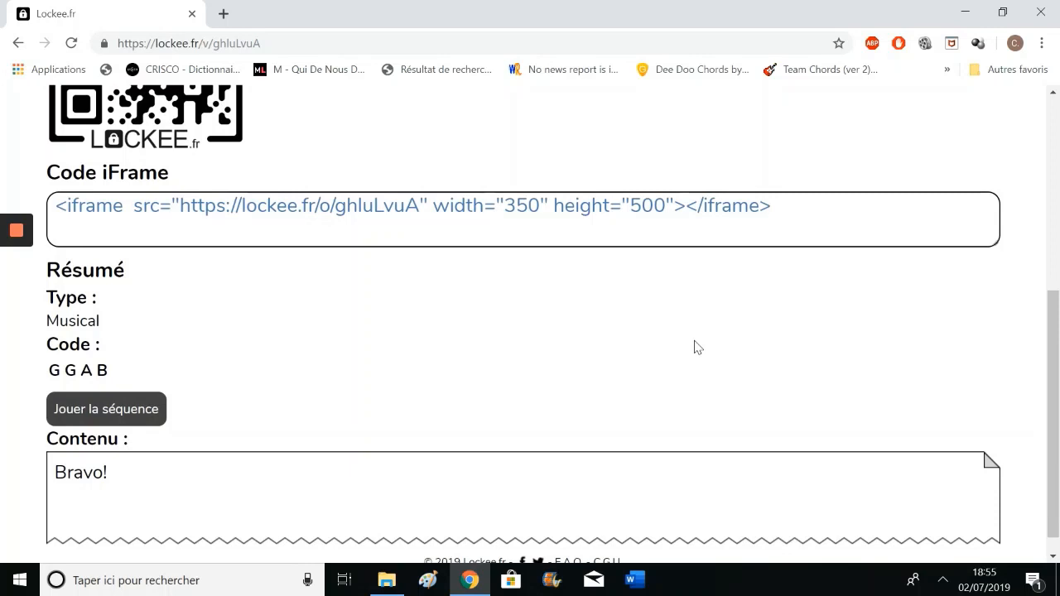
scroll(694, 346, "down", 1)
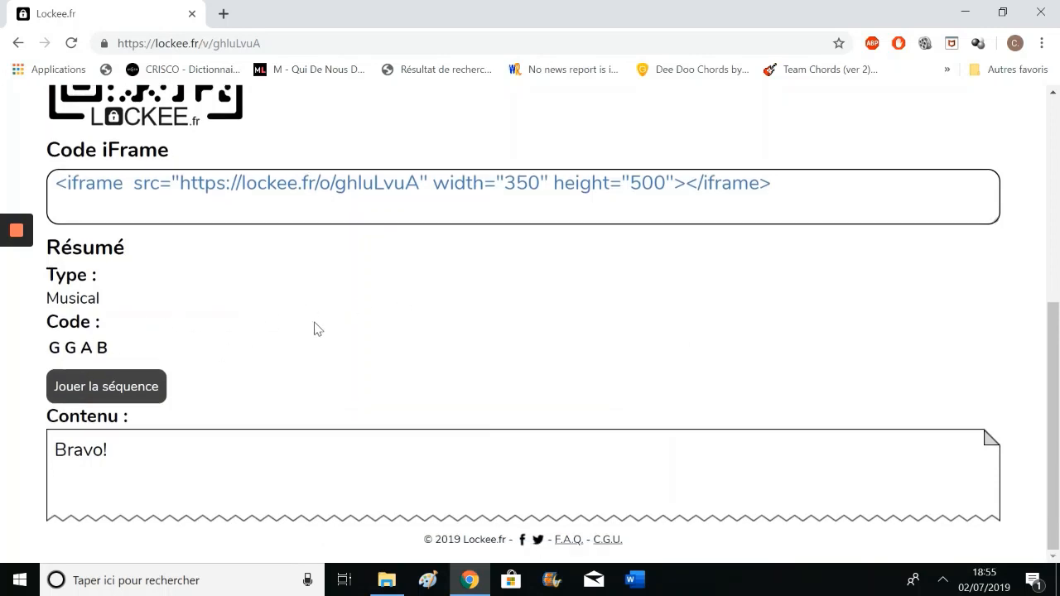
scroll(315, 329, "up", 5)
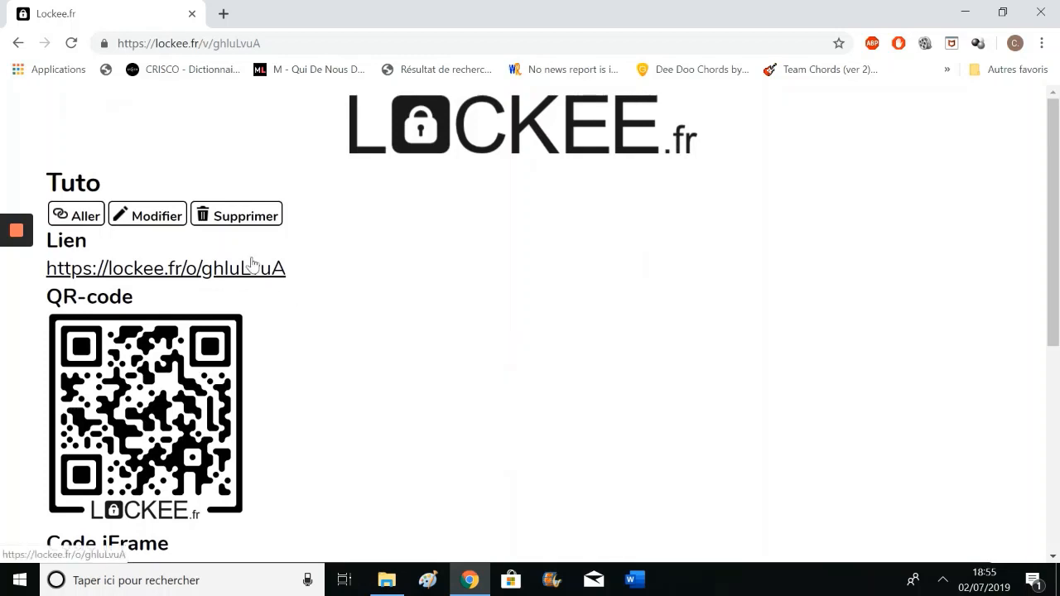
Test the lock through its link by entering the note sequence G, G, A, B
left_click(253, 265)
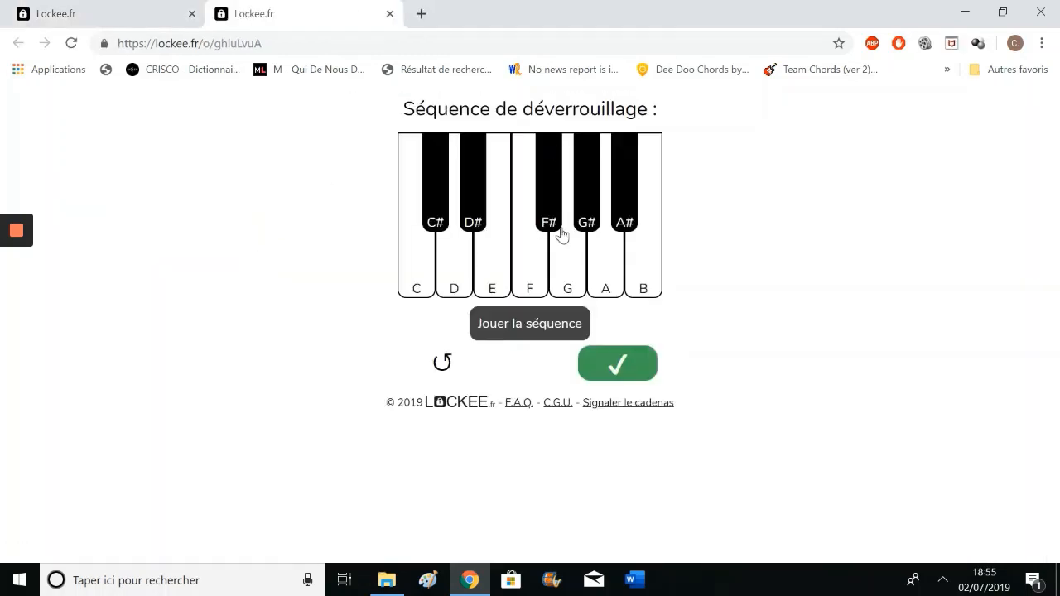
double_click(567, 287)
left_click(603, 286)
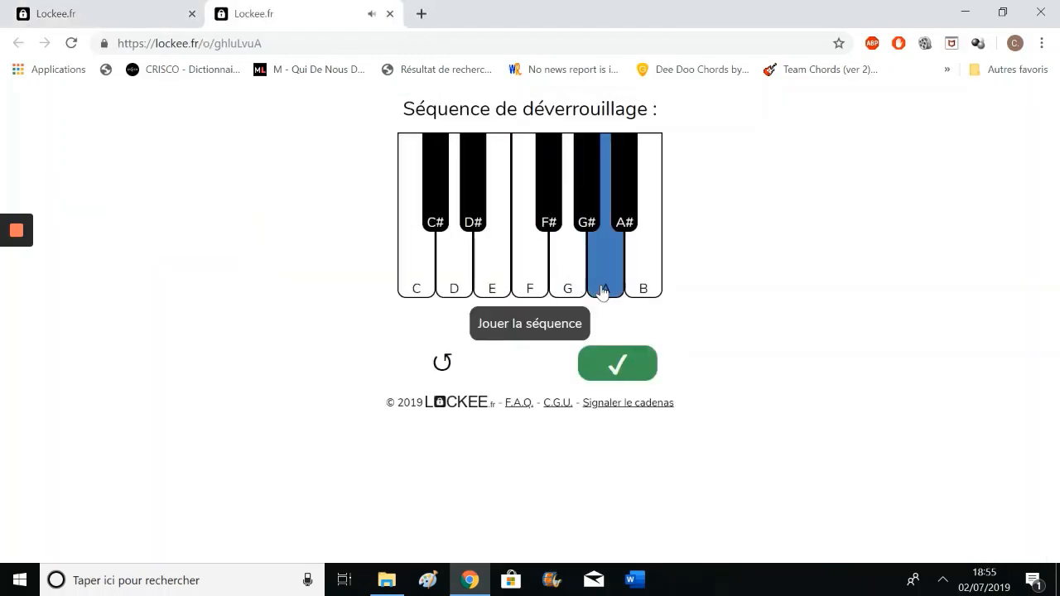
left_click(642, 286)
left_click(618, 380)
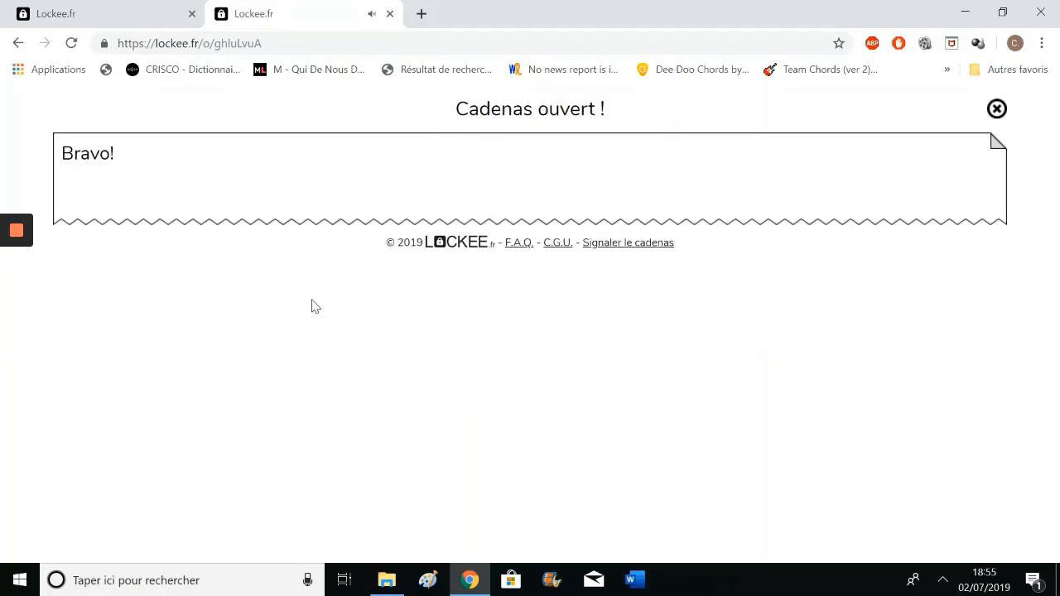
Return to the Tuto lock's page and reopen it for modification, keeping its name and the Musical type
left_click(139, 10)
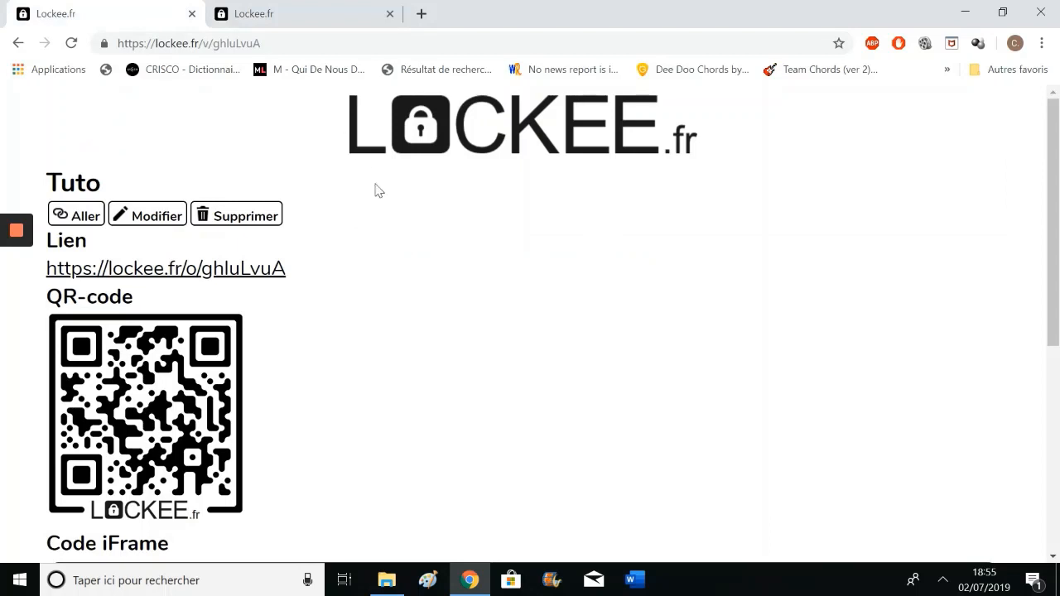
left_click(162, 225)
left_click(616, 335)
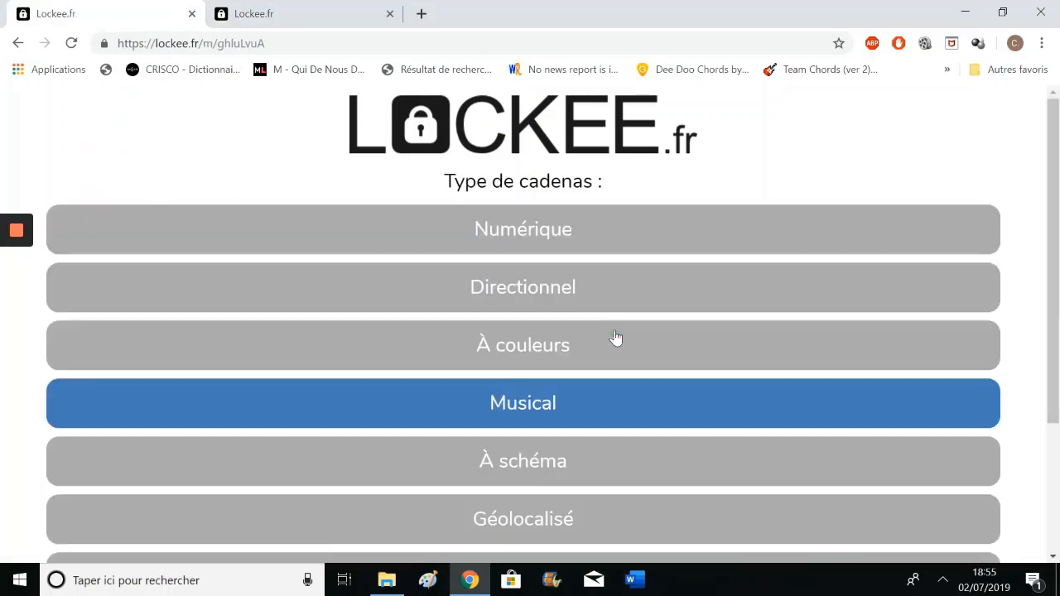
scroll(820, 319, "down", 2)
scroll(820, 319, "down", 1)
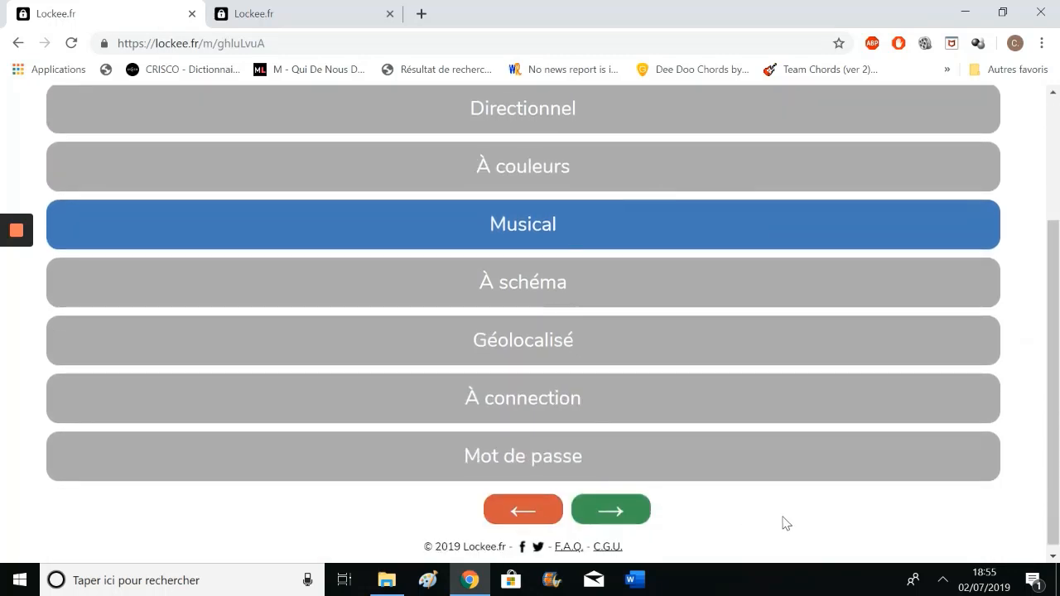
scroll(785, 523, "up", 2)
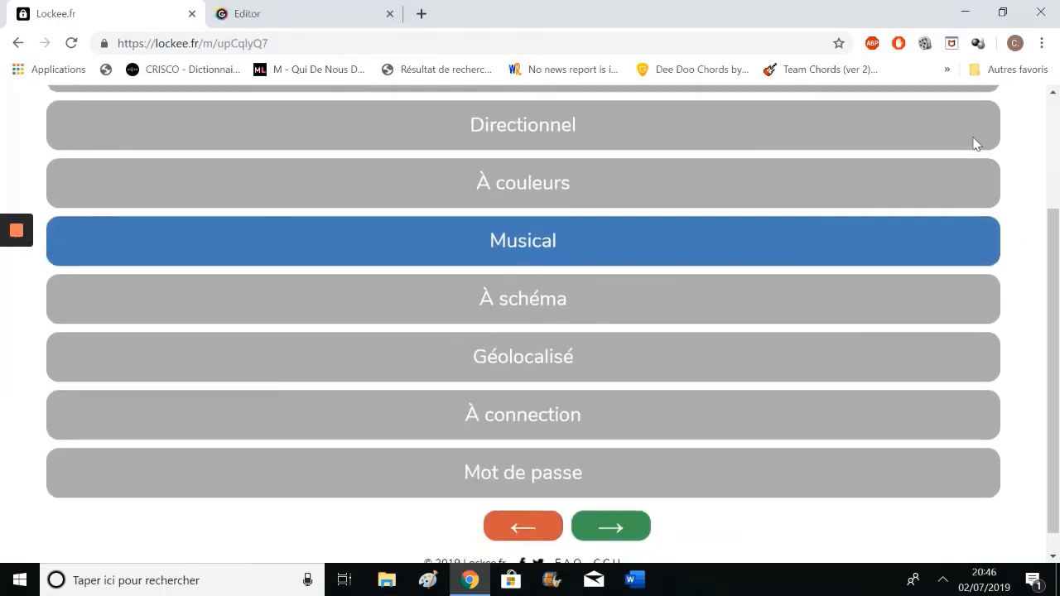
scroll(943, 209, "down", 1)
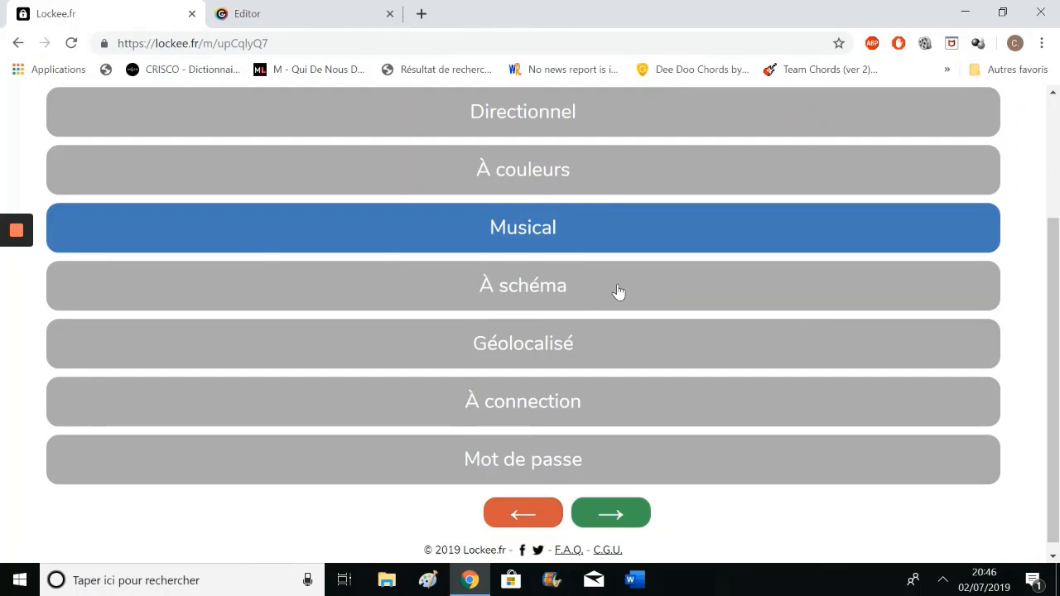
left_click(624, 515)
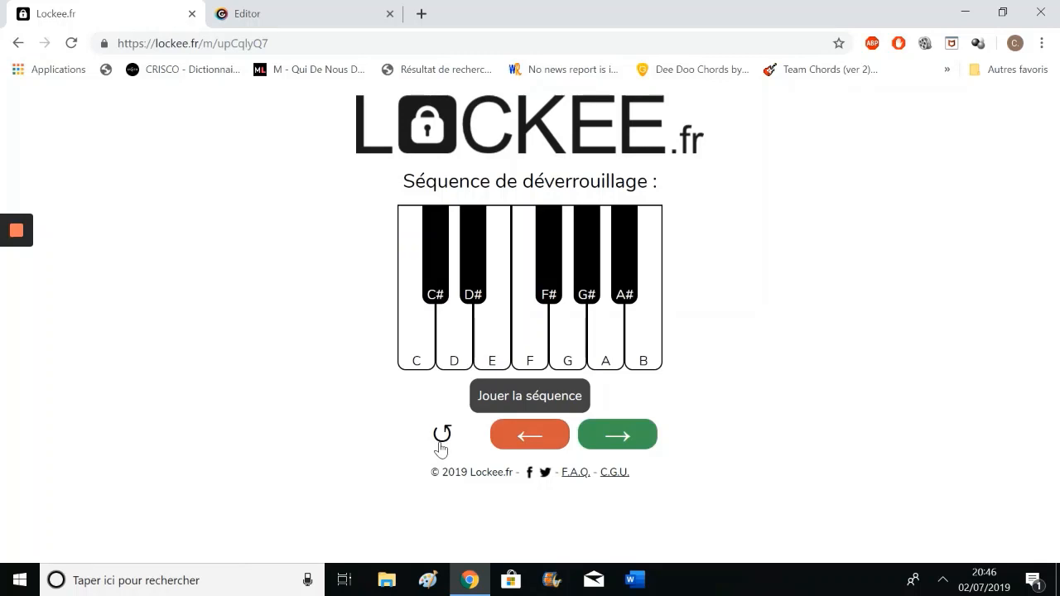
Enter the unlock sequence G, G, A, B again and save the lock with its existing "Bravo!" text
left_click(569, 354)
left_click(570, 354)
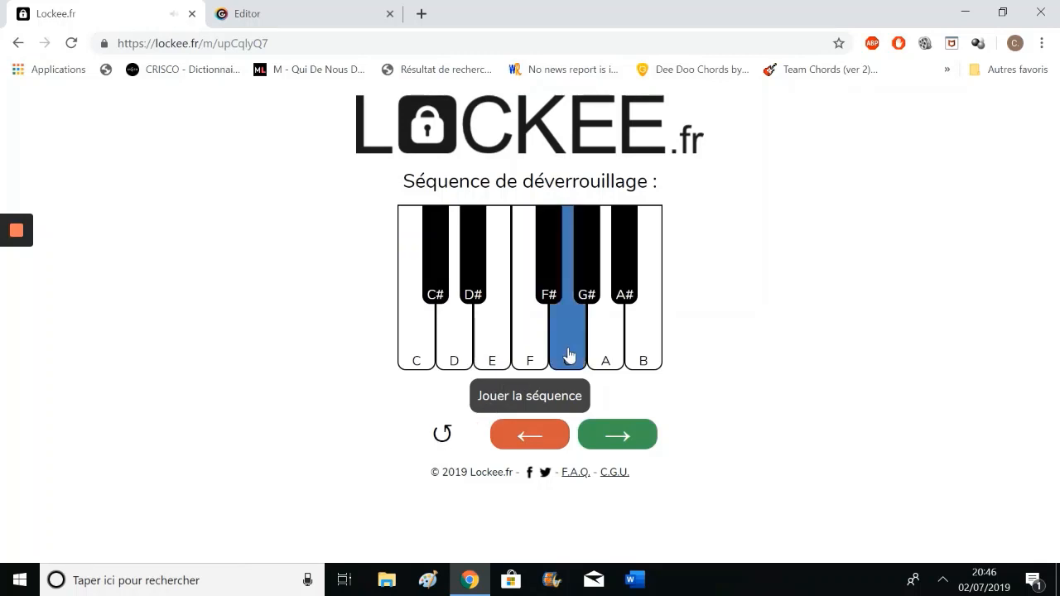
left_click(620, 357)
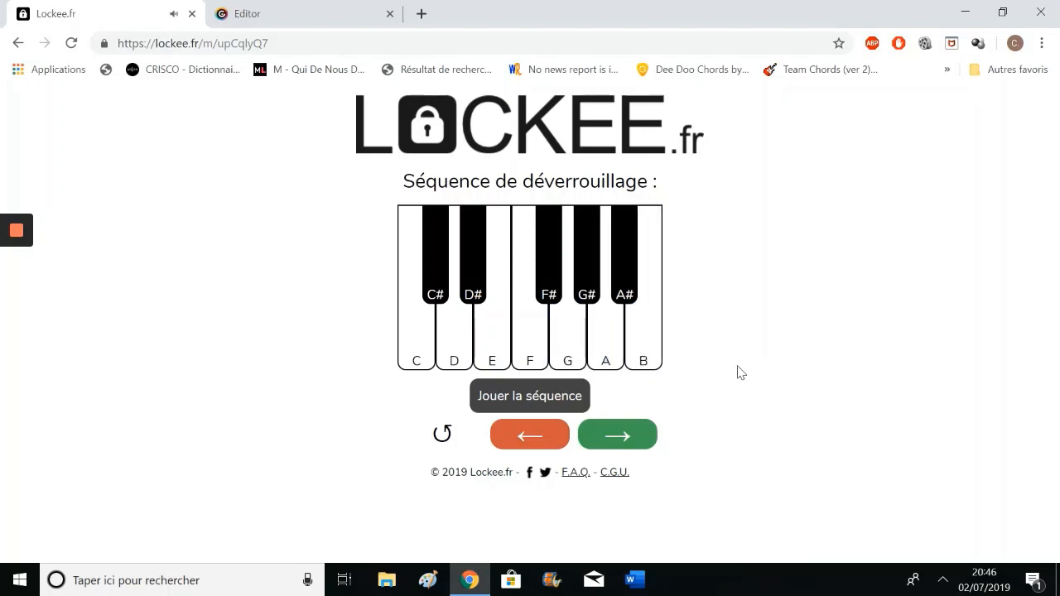
left_click(638, 440)
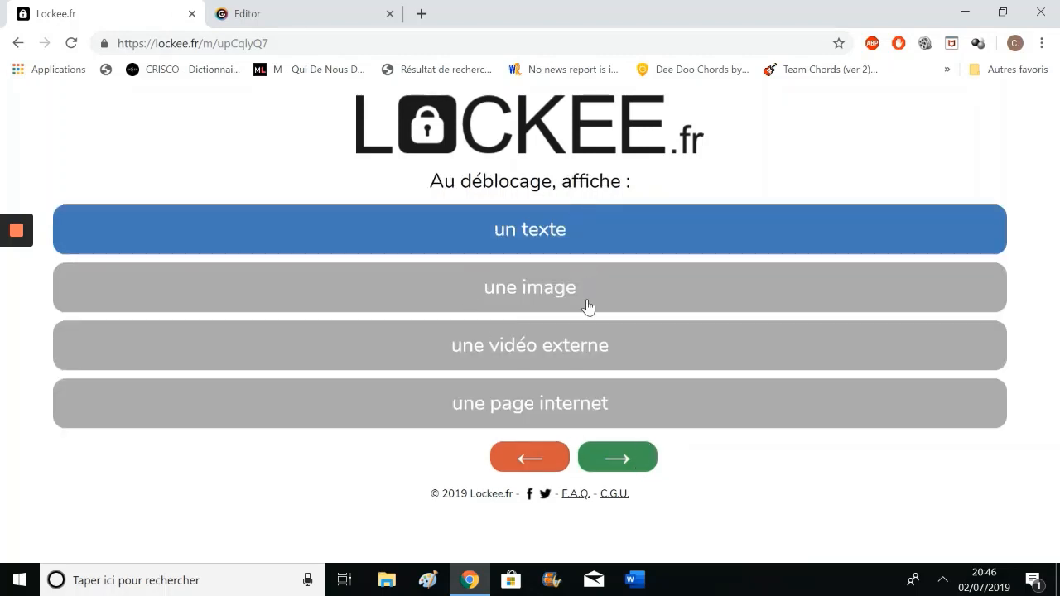
left_click(621, 471)
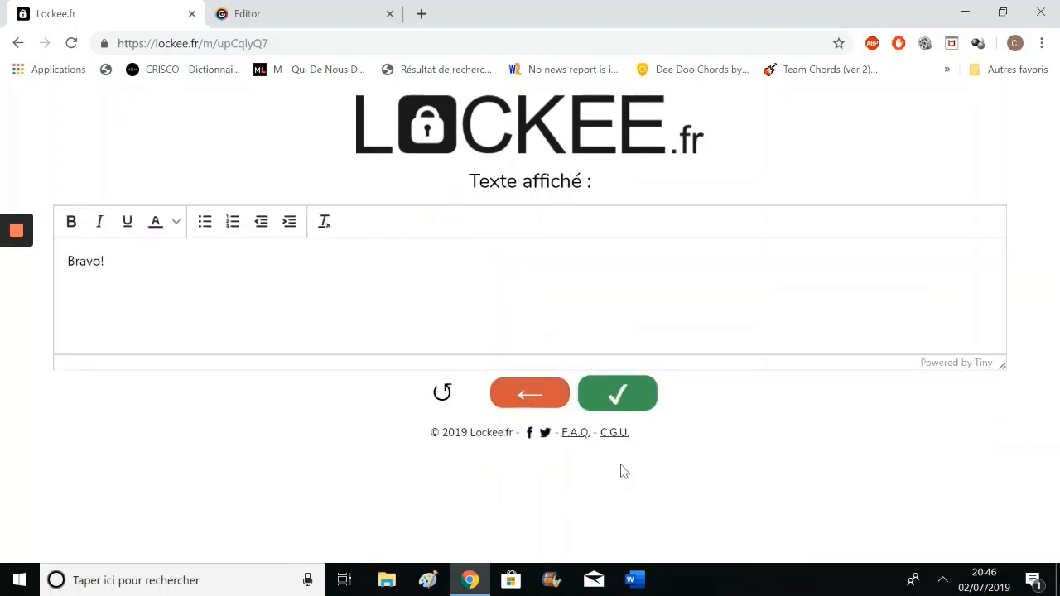
left_click(607, 405)
Test the saved lock through its link with the notes G, G, A, B, and close the test page
scroll(608, 406, "down", 1)
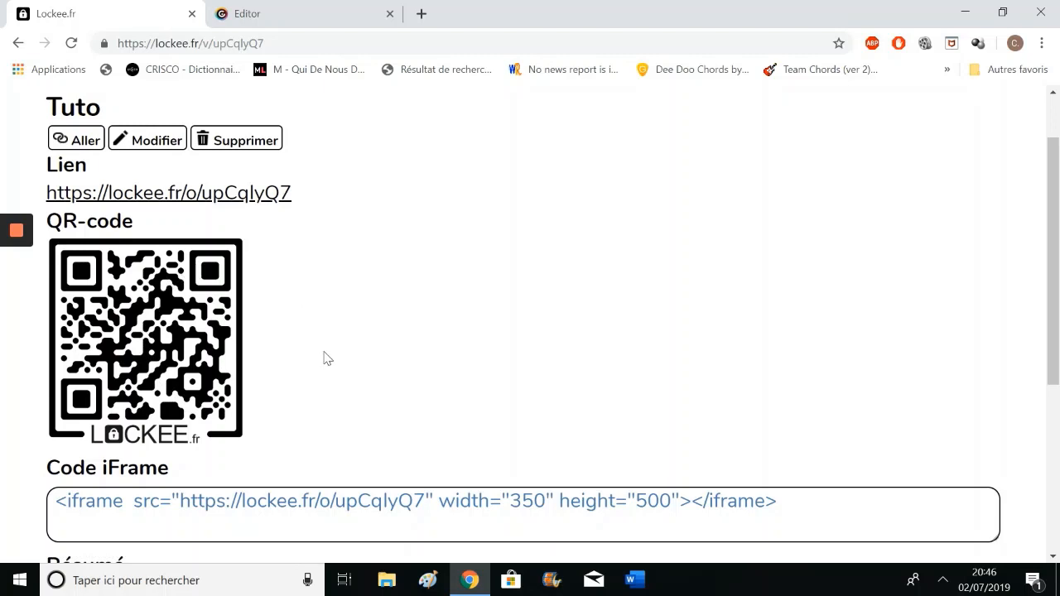
left_click(265, 195)
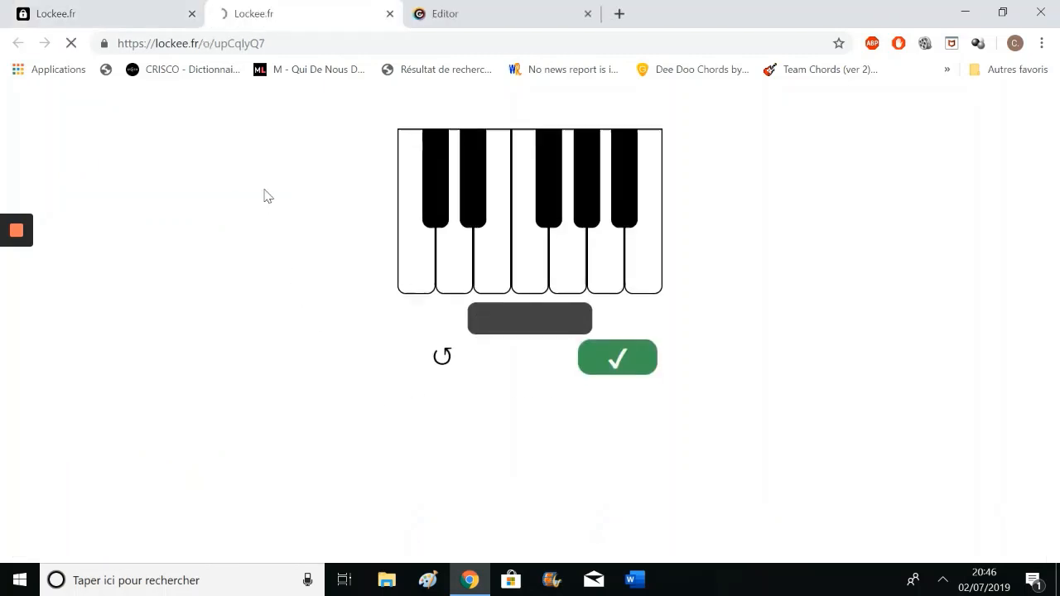
left_click(565, 276)
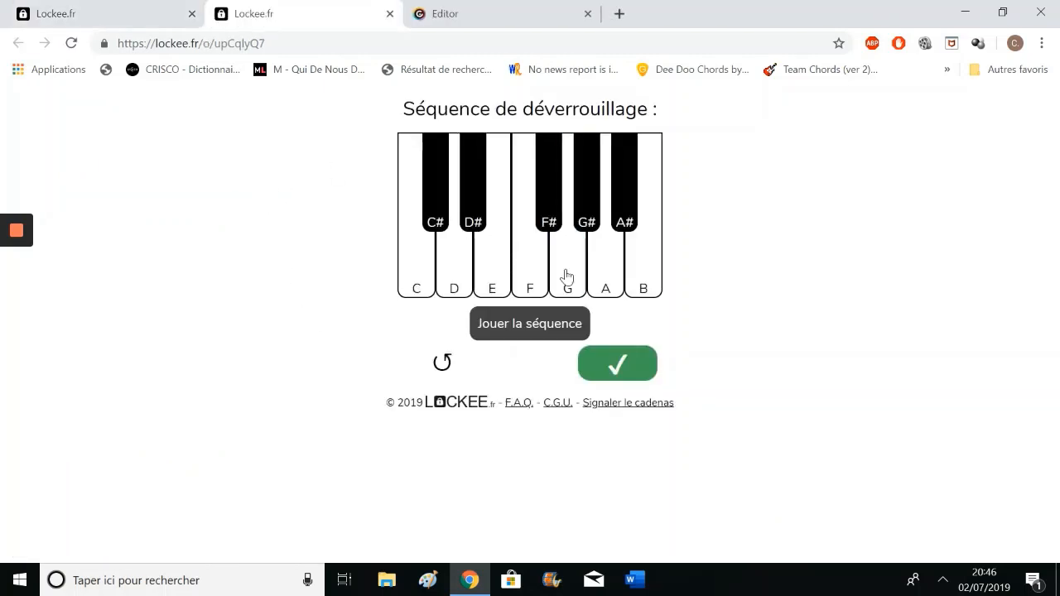
left_click(611, 282)
left_click(643, 289)
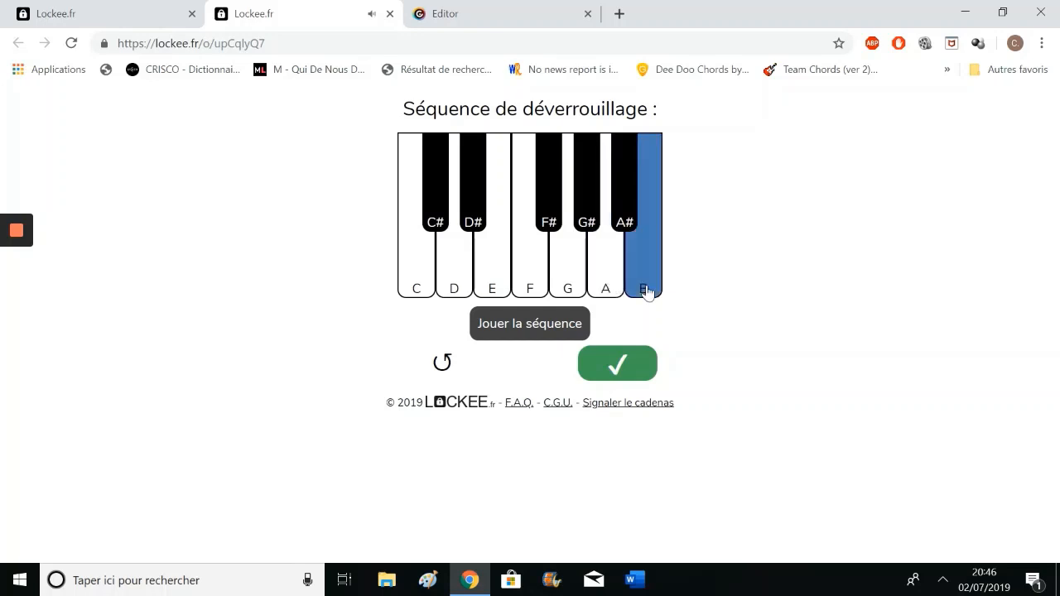
left_click(634, 368)
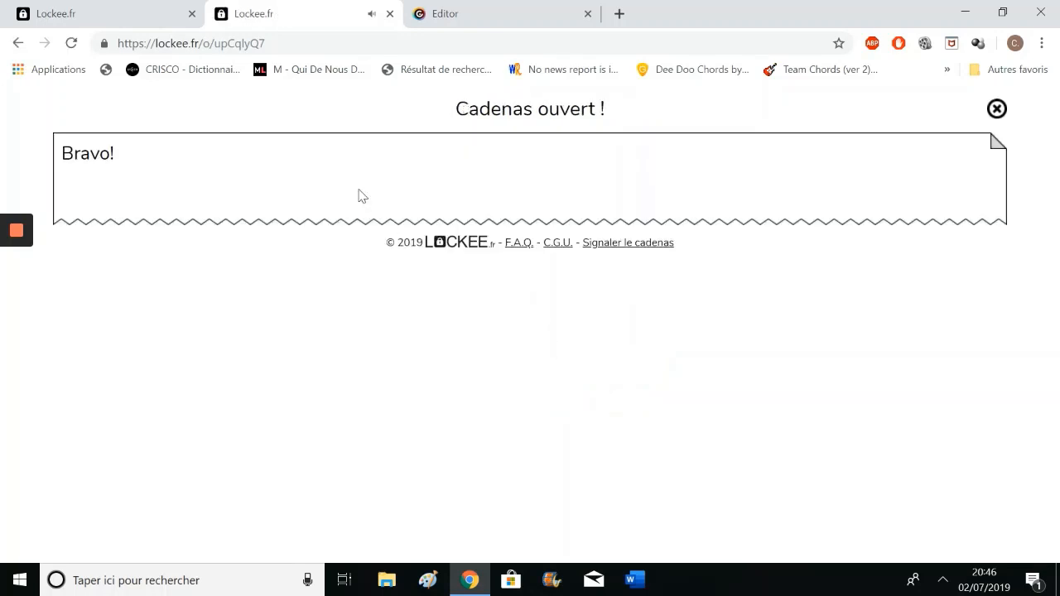
left_click(152, 10)
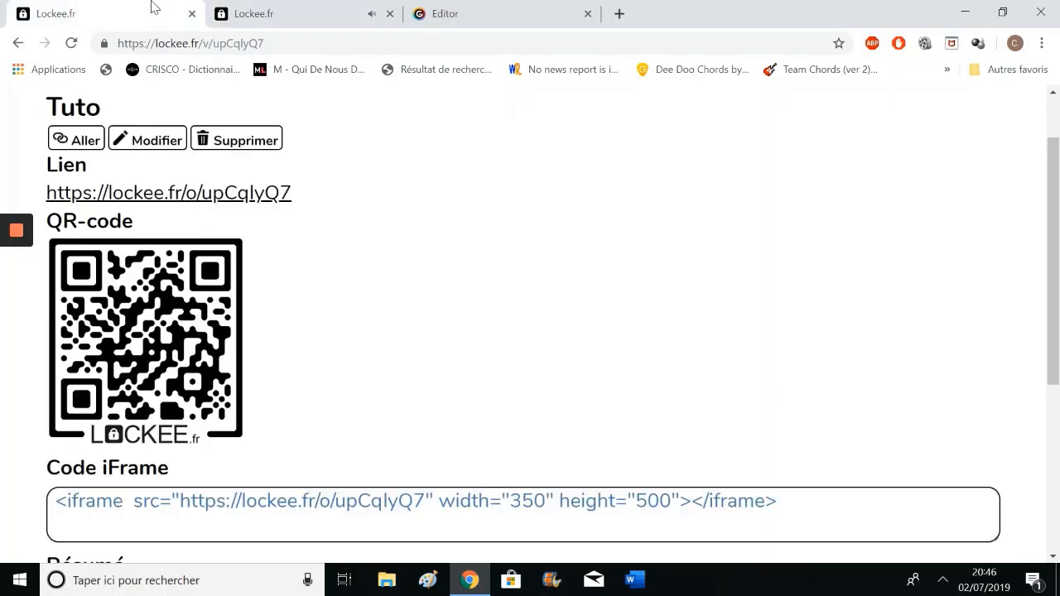
left_click(389, 13)
Copy the lock's full iFrame code and switch to the Piano Tuto creation in the Genially editor
scroll(335, 366, "down", 1)
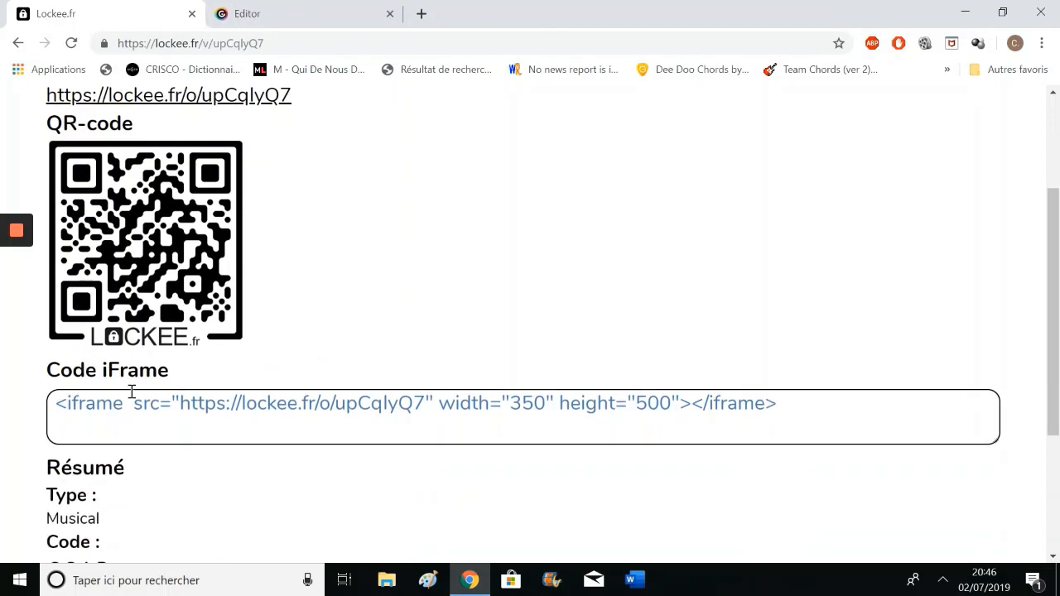
triple_click(259, 403)
key("ctrl+c")
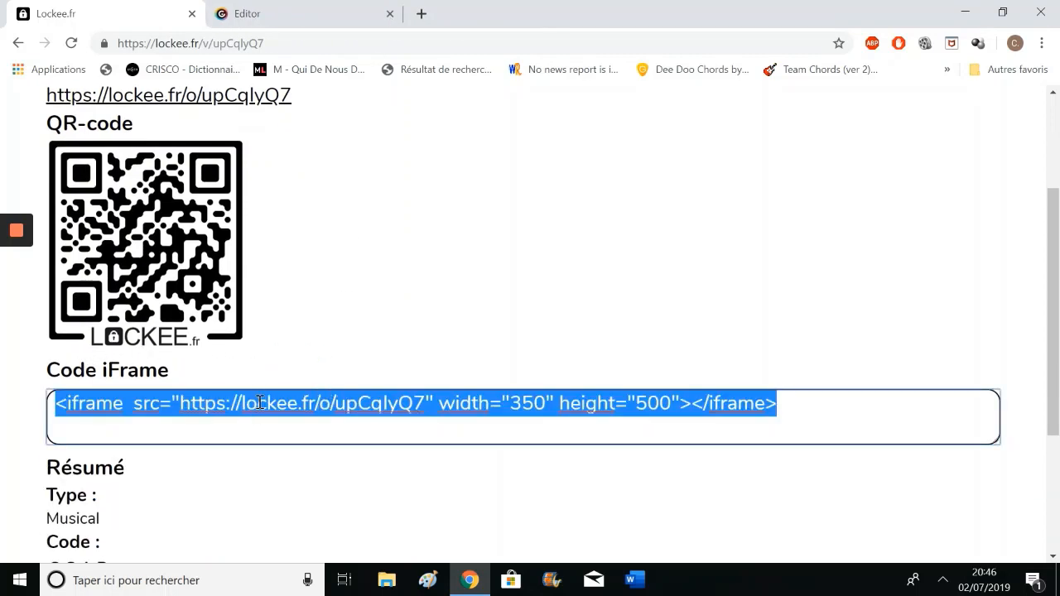
left_click(348, 345)
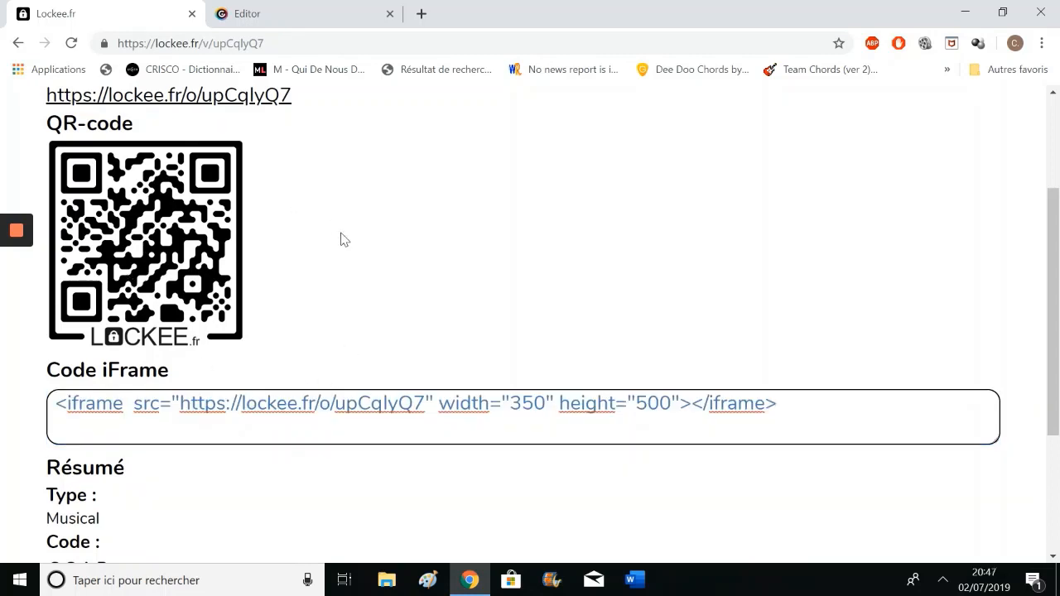
left_click(332, 7)
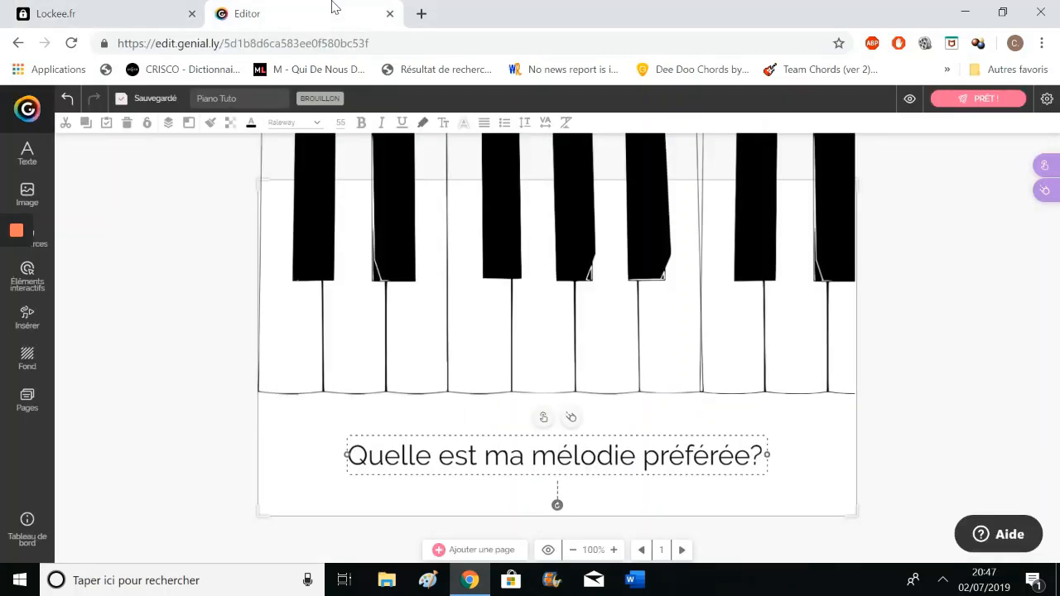
left_click(939, 407)
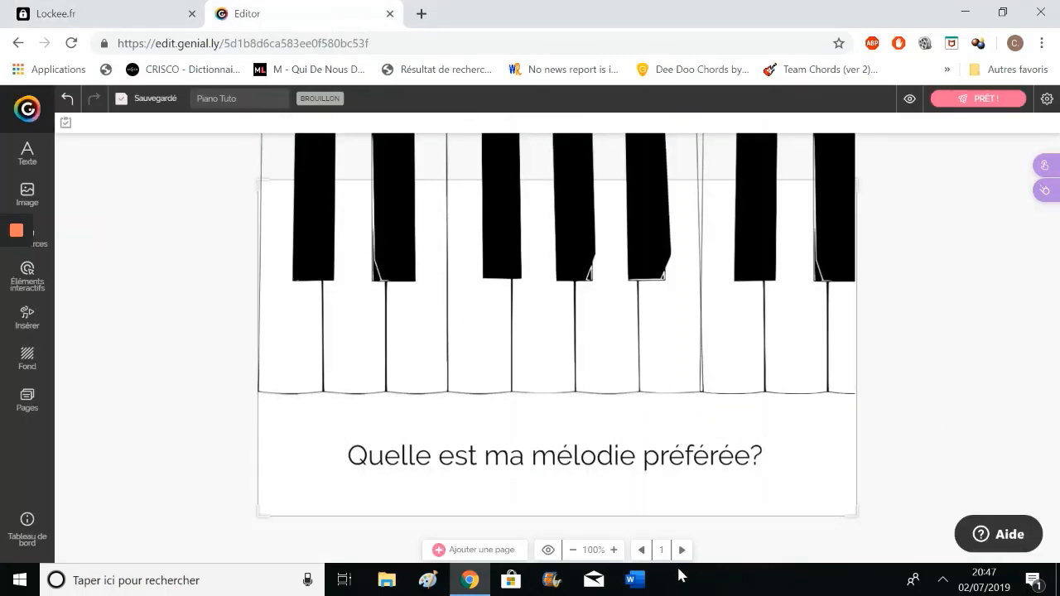
Select both piano images, move them down the page together and group them
left_click(466, 302)
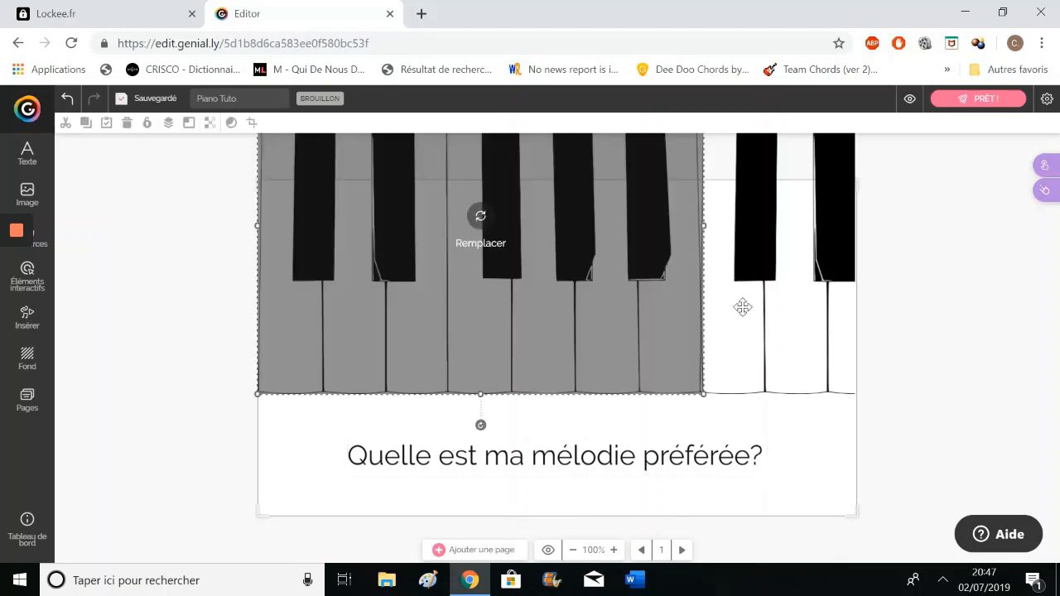
left_click(792, 319, "shift")
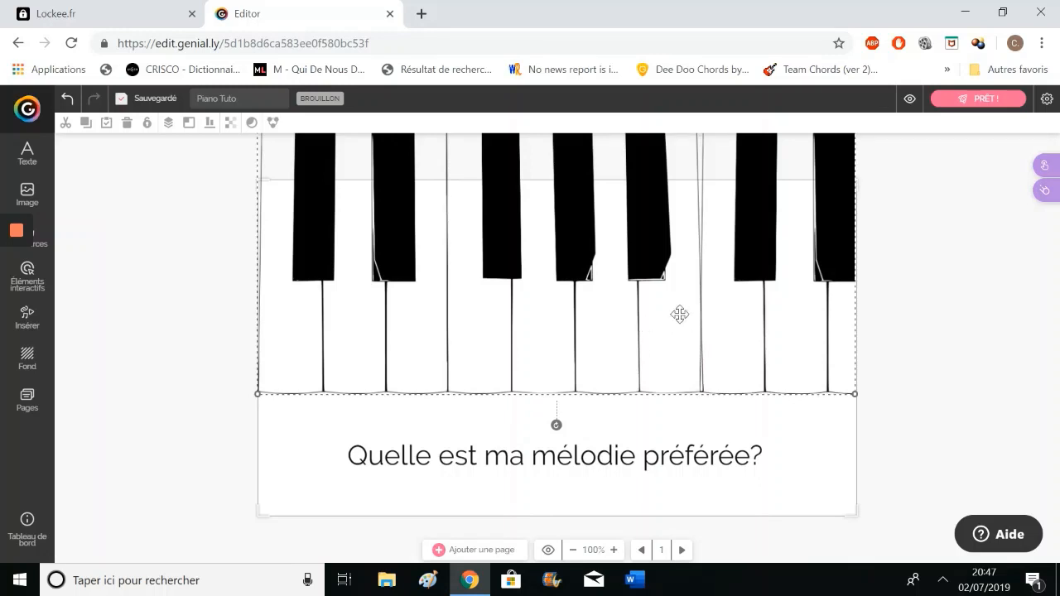
left_click_drag(679, 312, 681, 467)
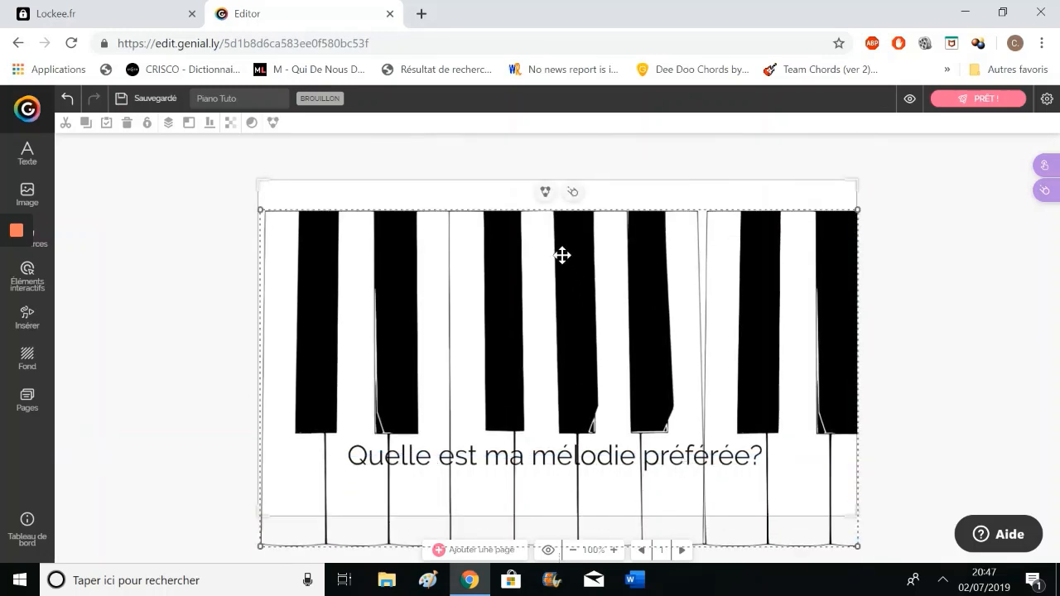
left_click(546, 196)
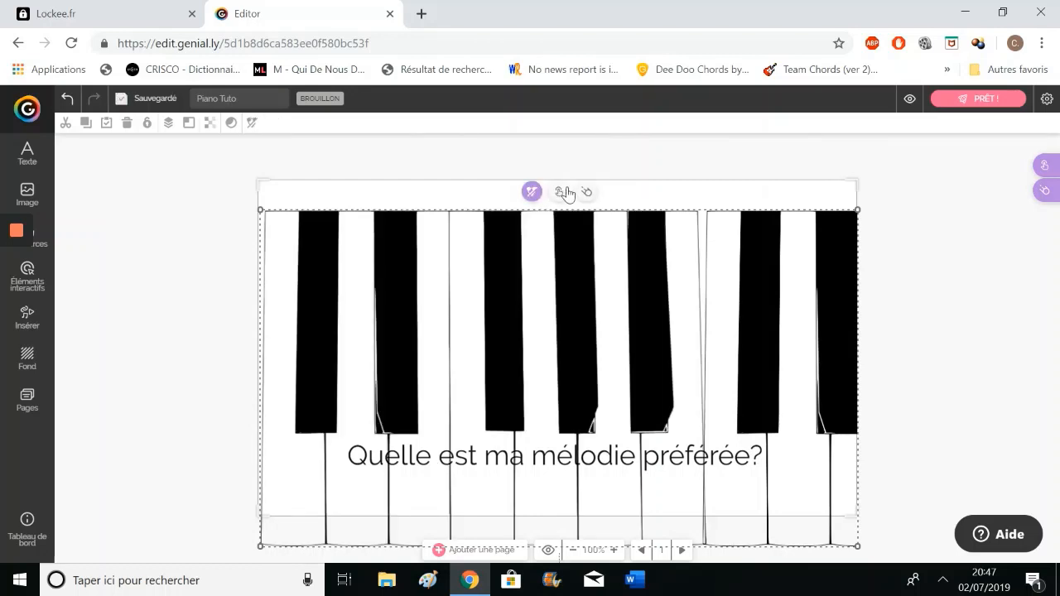
Add a Fenêtre interactivity to the grouped piano and paste the lock's iFrame code into its content
left_click(560, 194)
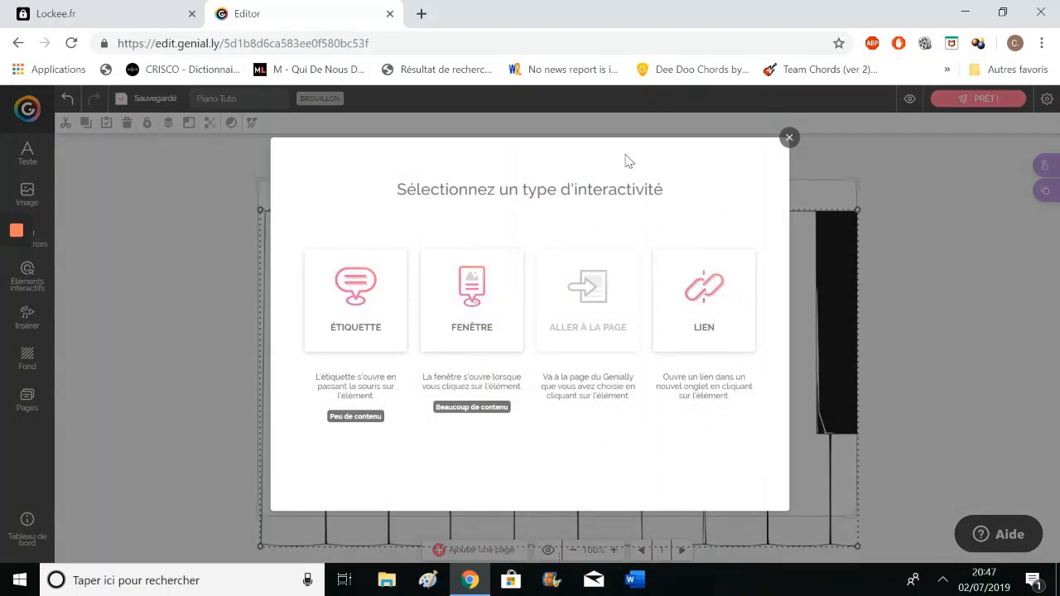
left_click(474, 282)
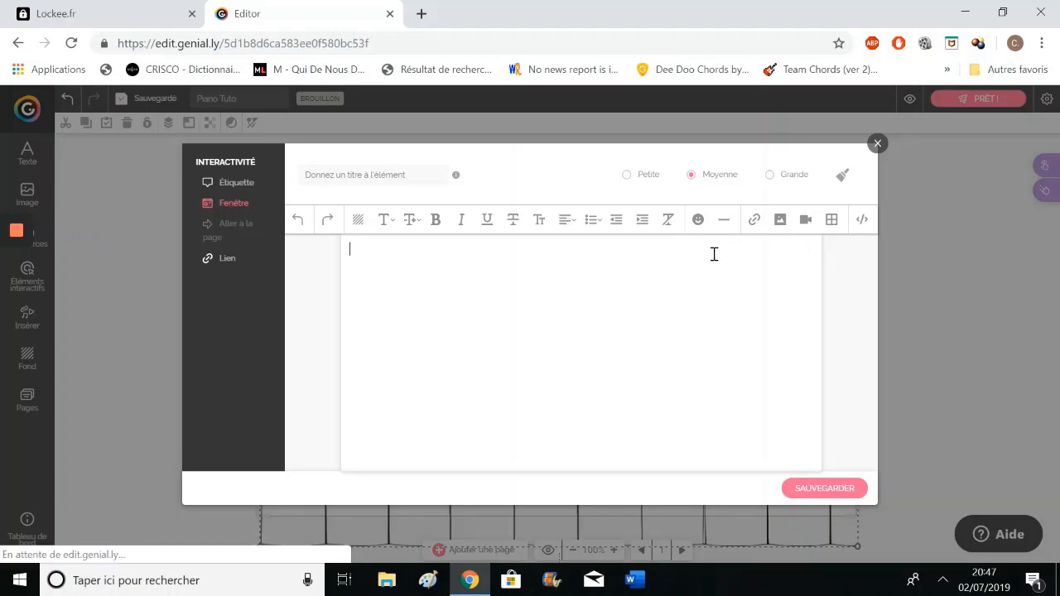
key("ctrl+v")
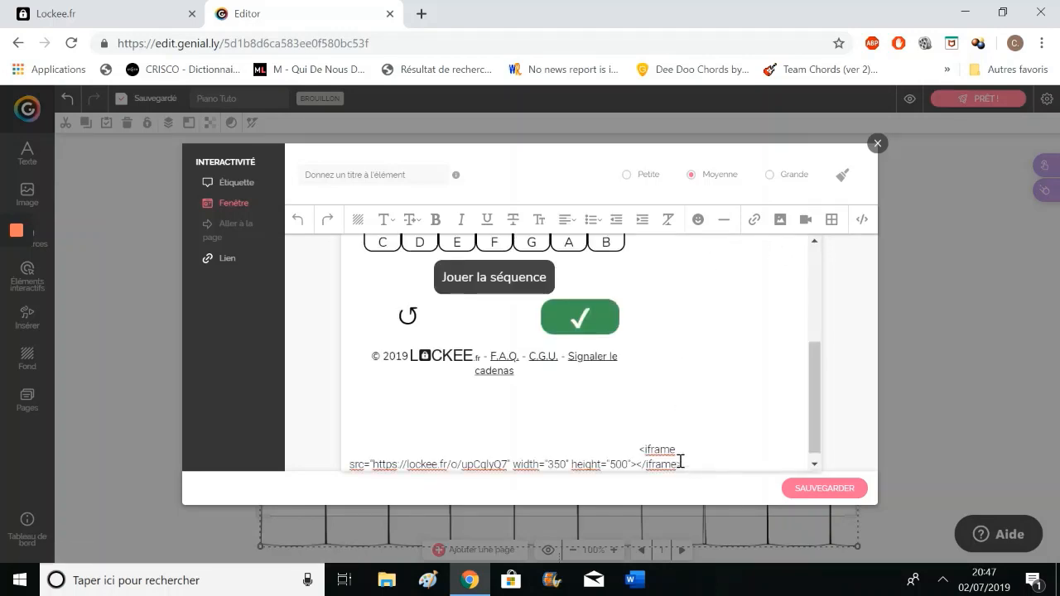
Delete the leftover iFrame code text below the embedded lock and save the window with the Grande size
left_click_drag(681, 461, 643, 451)
key("BackSpace")
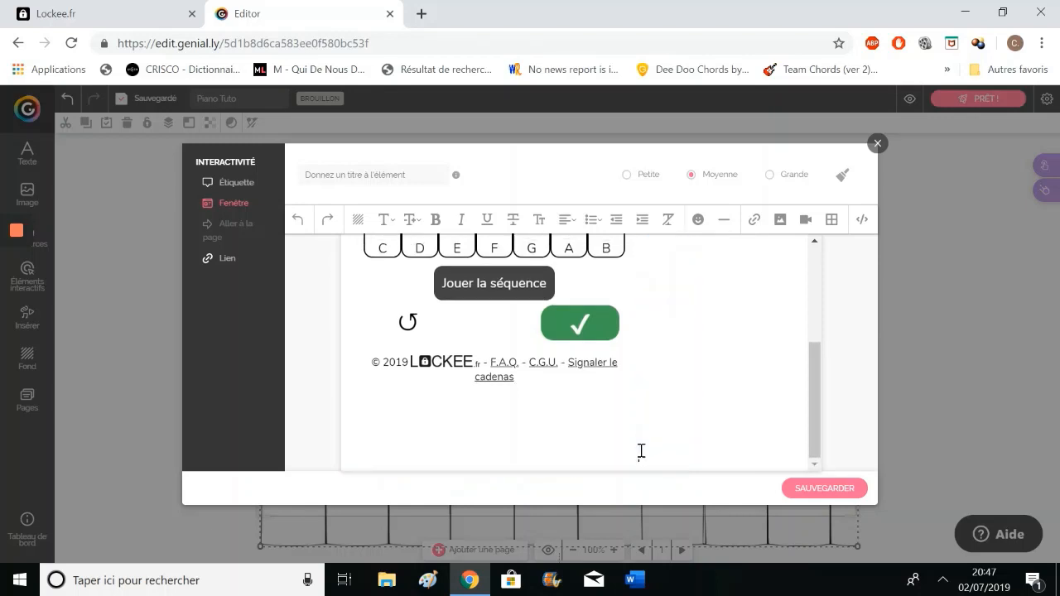
scroll(700, 353, "up", 3)
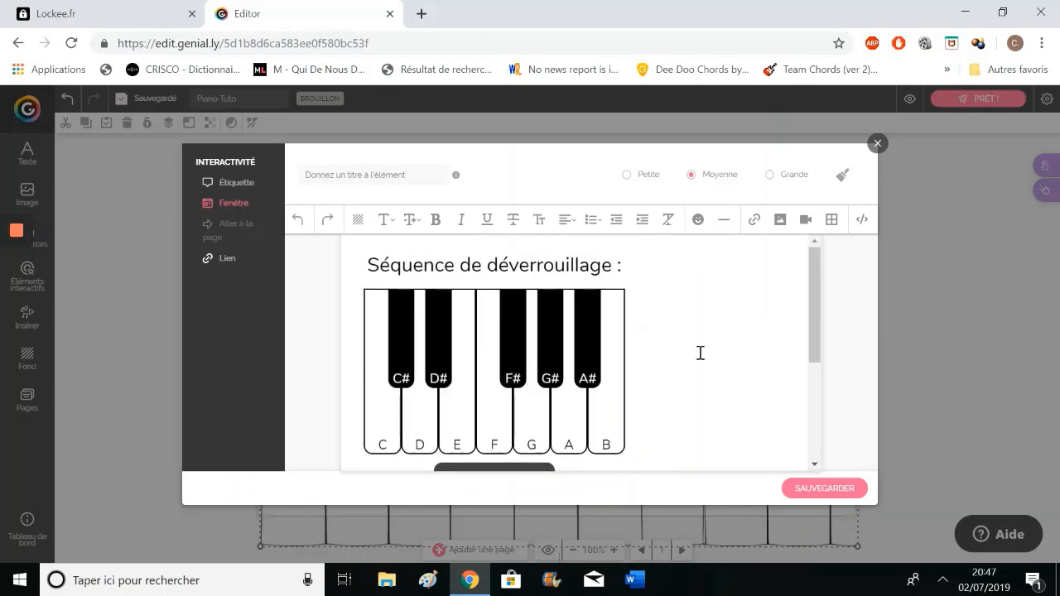
left_click(799, 175)
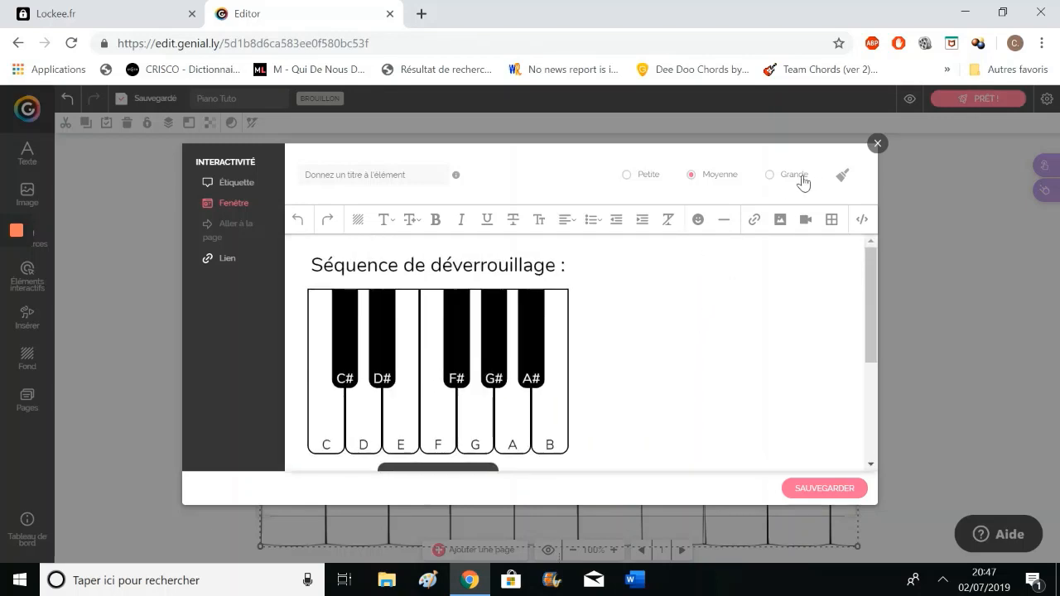
left_click(824, 489)
Move the grouped piano back up so its keys end just above the question "Quelle est ma mélodie préférée?"
left_click_drag(716, 324, 710, 206)
left_click_drag(771, 293, 772, 274)
left_click(930, 334)
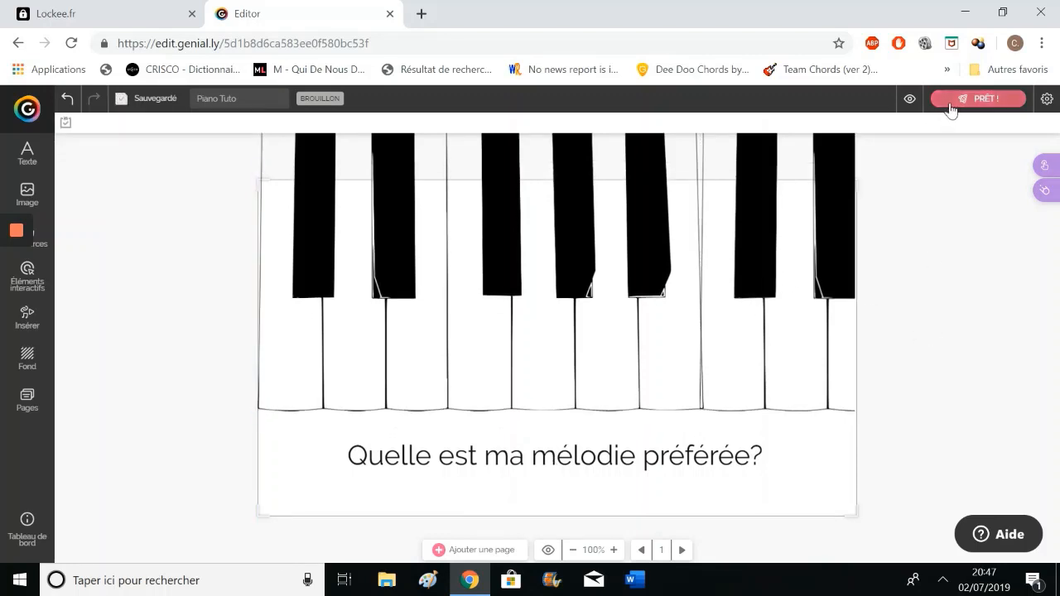
Preview the creation and open the lock window from the piano
left_click(911, 104)
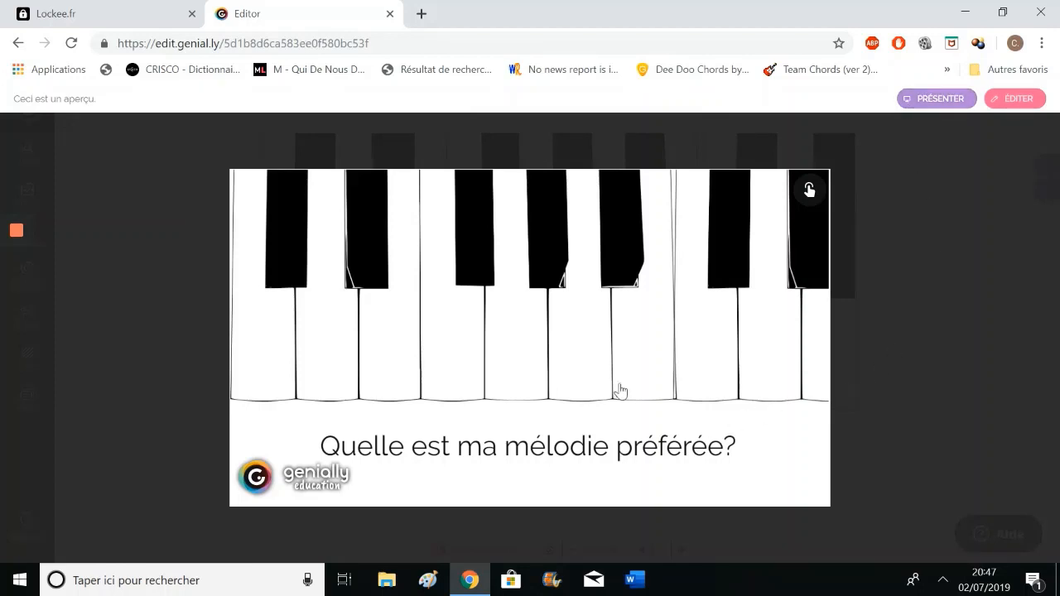
left_click(531, 346)
scroll(531, 346, "down", 1)
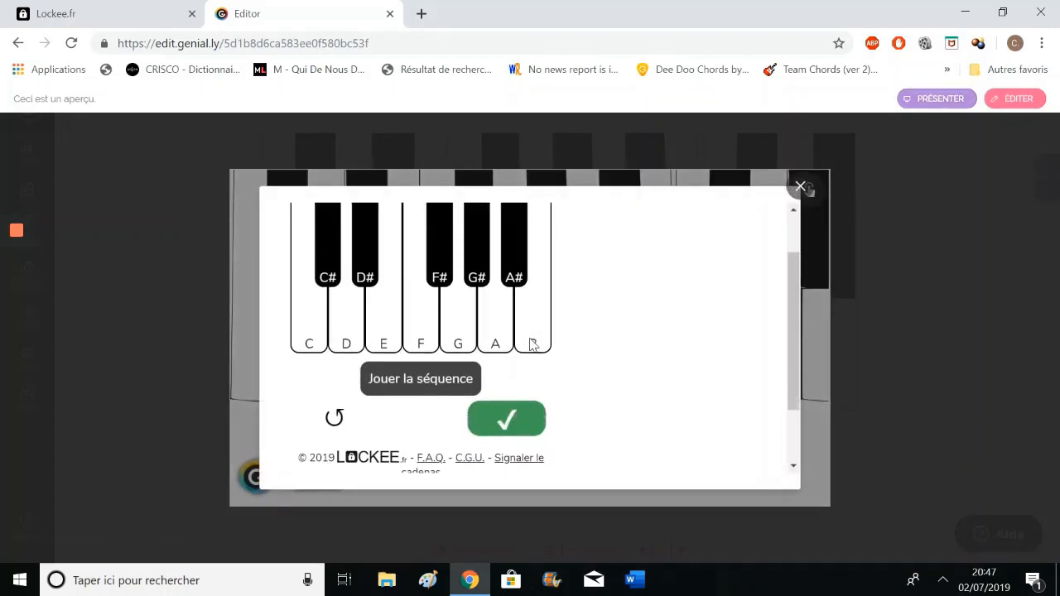
Test the embedded lock with the notes G, G, A, B, submit the sequence, and return to the editor
left_click(463, 328)
left_click(463, 330)
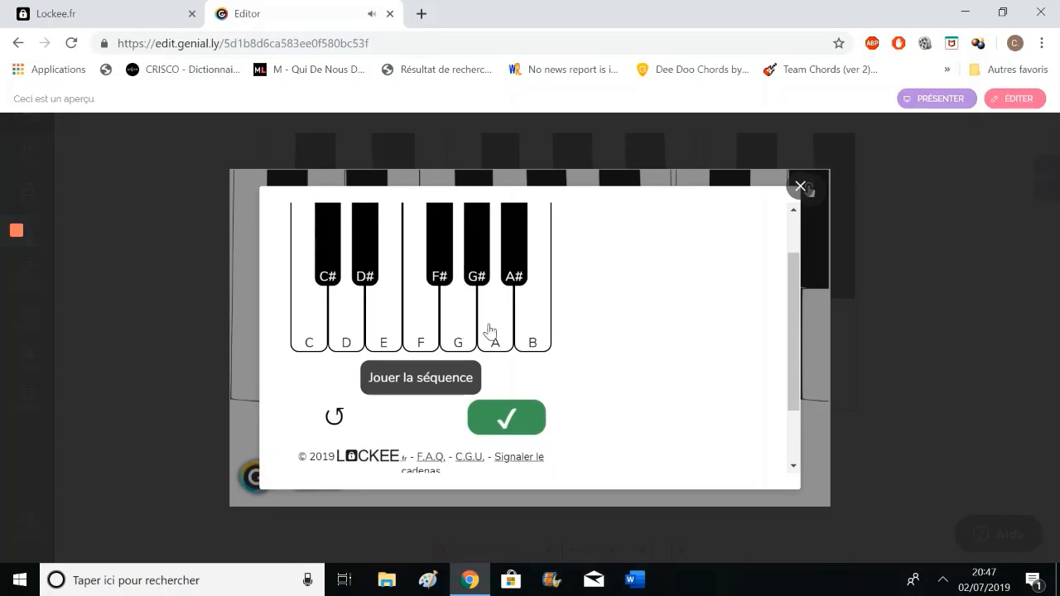
left_click(487, 332)
left_click(526, 333)
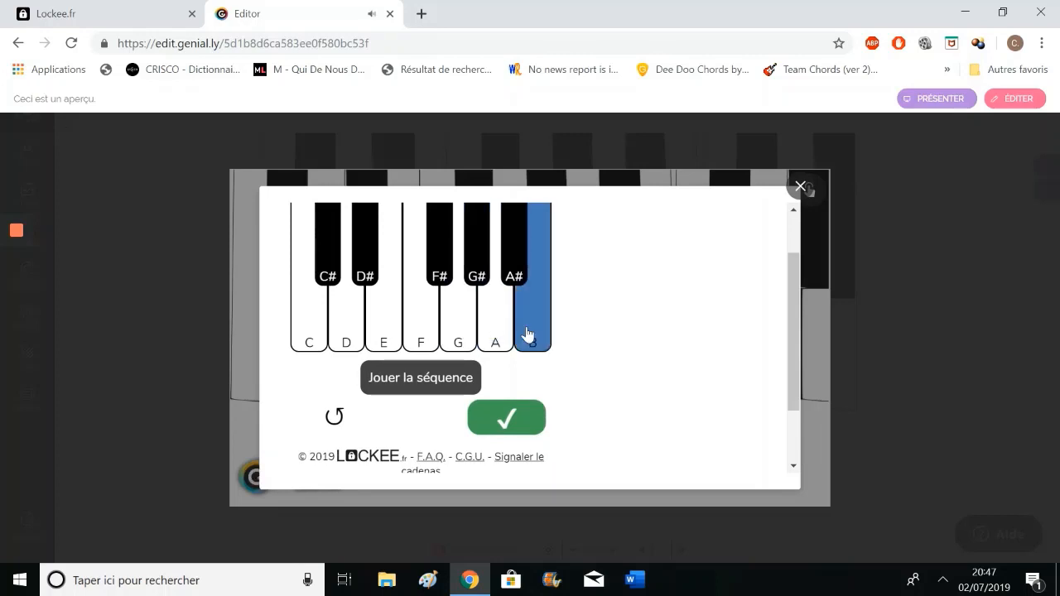
left_click(528, 419)
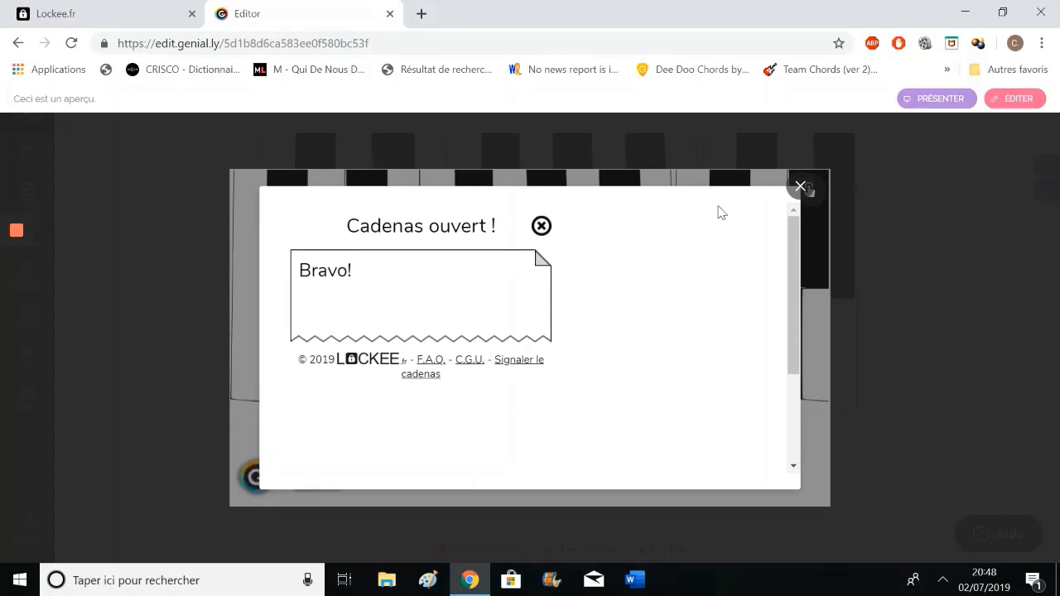
left_click(800, 186)
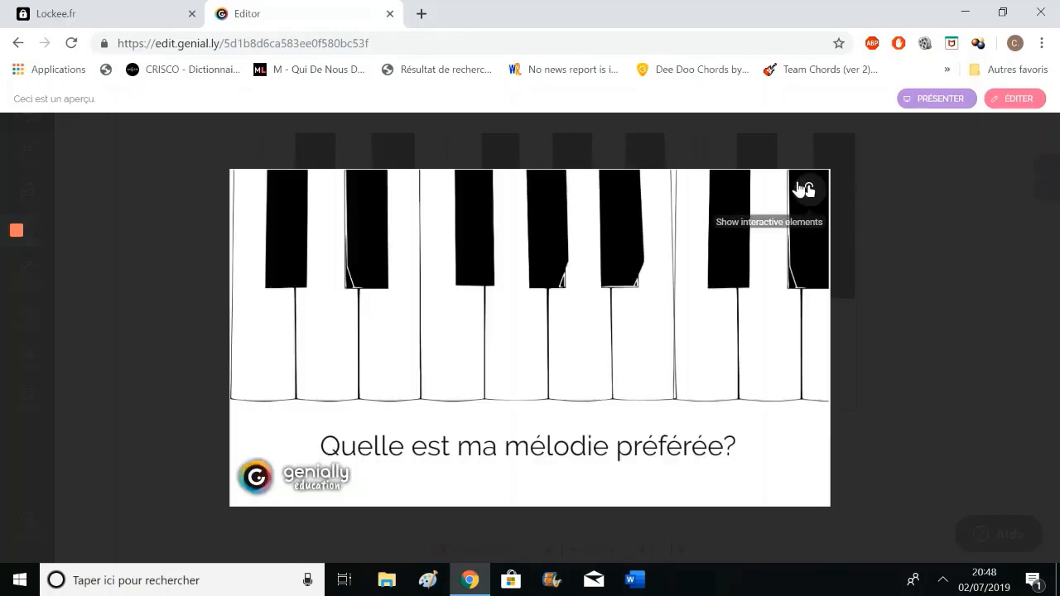
left_click(938, 280)
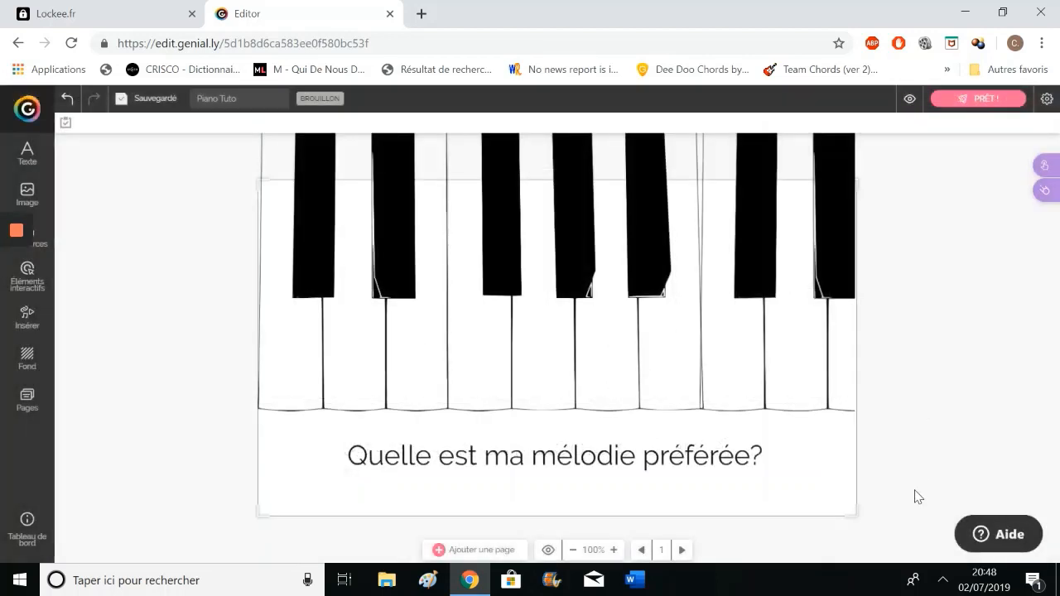